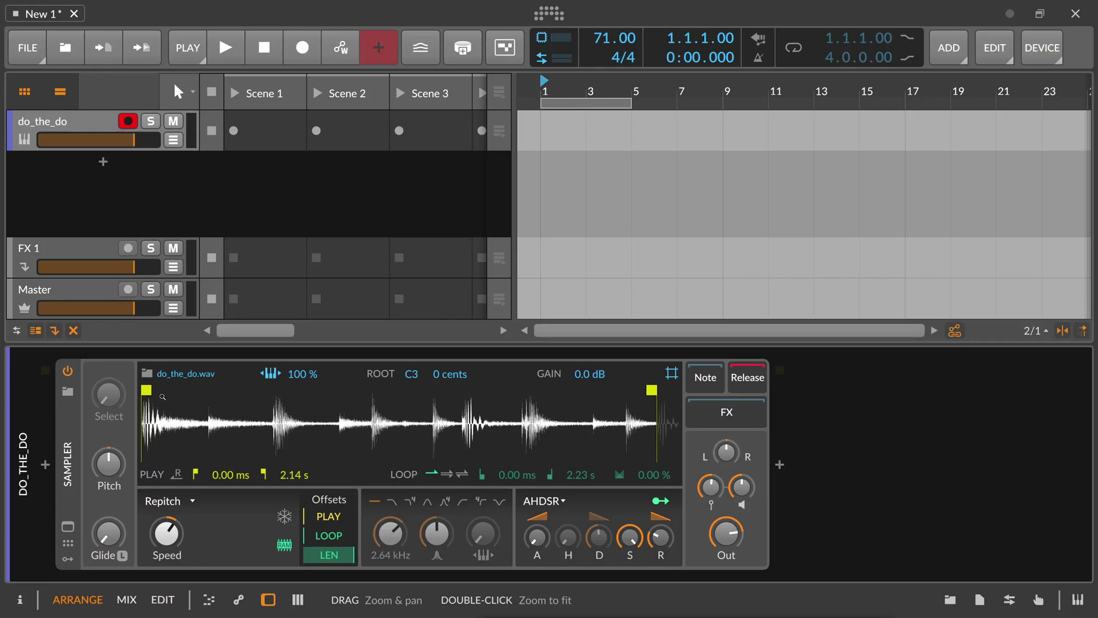
# Step: Nudge the play start to 0.05 ms, keep play end at 2.14 s, and audition the sample
pyautogui.moveTo(147, 400)
pyautogui.mouseDown()
pyautogui.moveTo(155, 405)
pyautogui.moveTo(145, 406)
pyautogui.mouseUp()
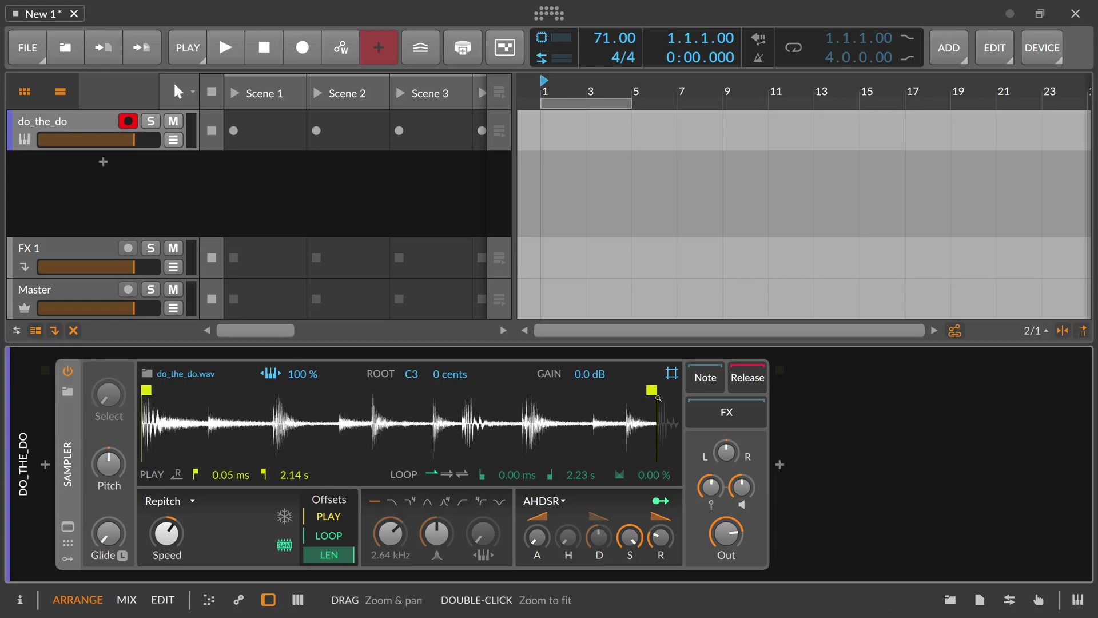
pyautogui.moveTo(652, 391); pyautogui.dragTo(656, 391)
pyautogui.moveTo(652, 391)
pyautogui.mouseDown()
pyautogui.moveTo(642, 391)
pyautogui.moveTo(656, 391)
pyautogui.mouseUp()
pyautogui.press('a')
pyautogui.press('a')
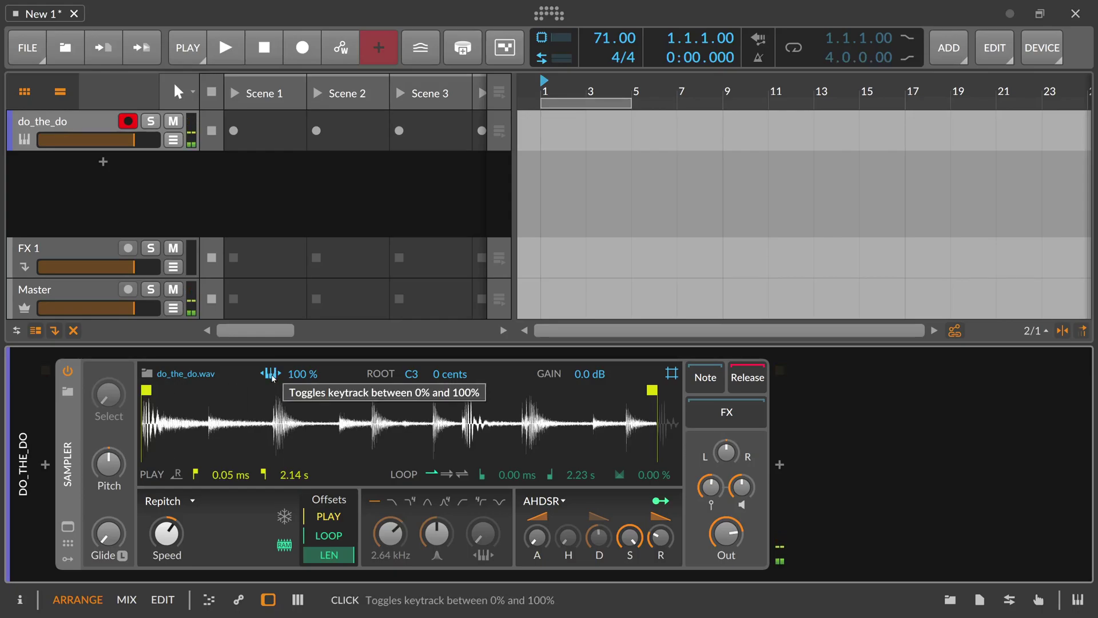
# Step: Set do_the_do.wav keytracking to 0 % and velocity sensitivity to 0.0 dB
pyautogui.press('a')
pyautogui.press('a')
pyautogui.click(271, 375)
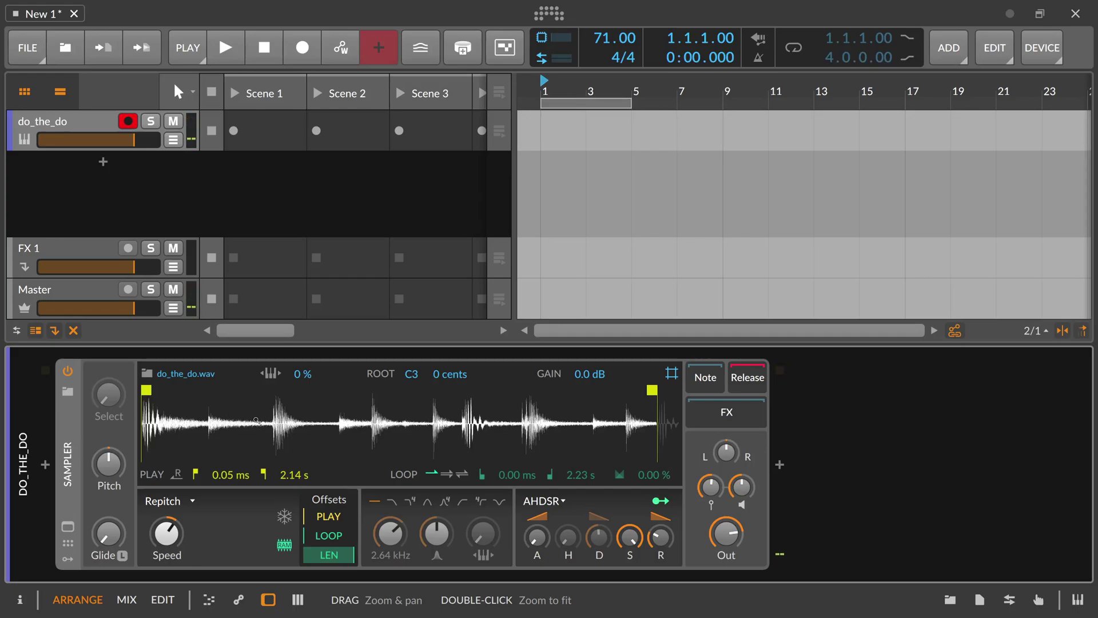
pyautogui.click(711, 491)
pyautogui.moveTo(712, 490); pyautogui.dragTo(711, 503)
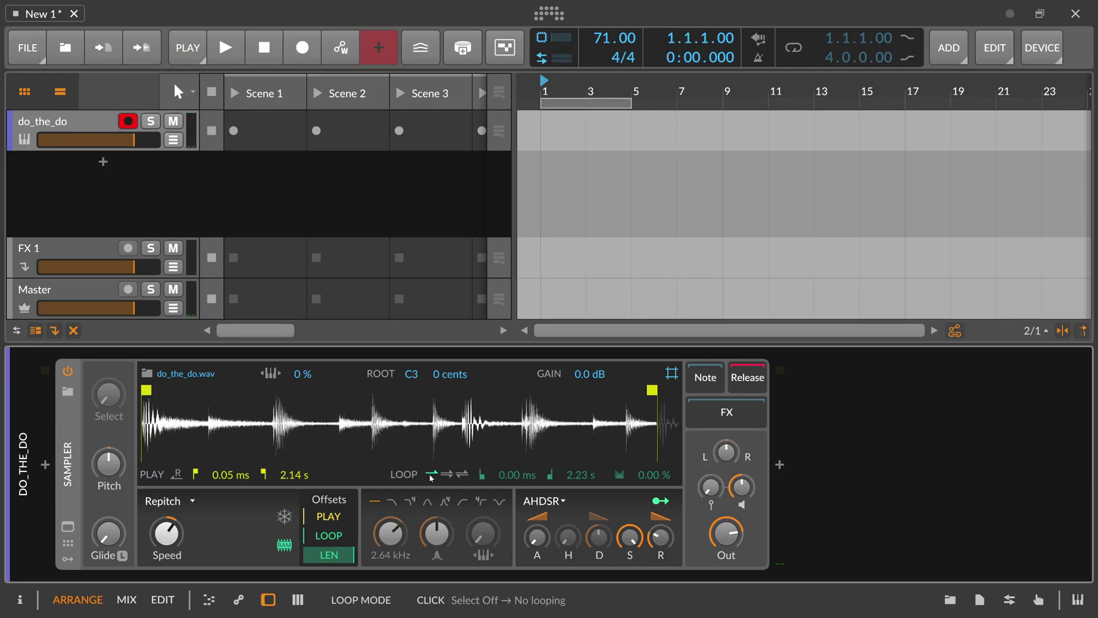
# Step: Enable single-direction looping and trim the loop end from 2.14 s to 2.13 s
pyautogui.click(448, 475)
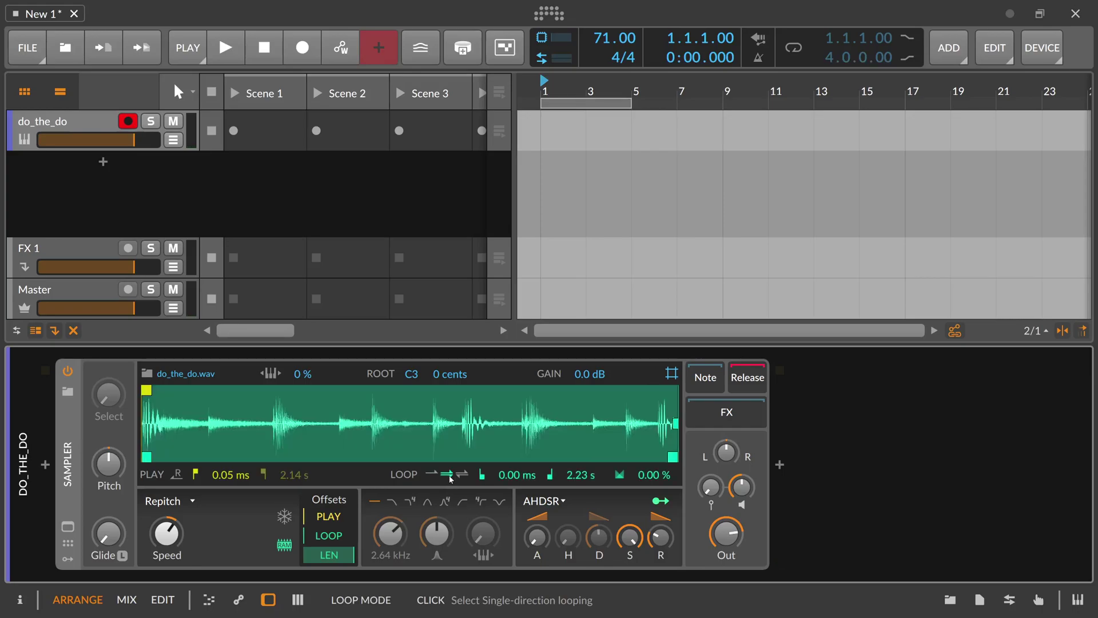
pyautogui.moveTo(673, 457); pyautogui.dragTo(655, 458)
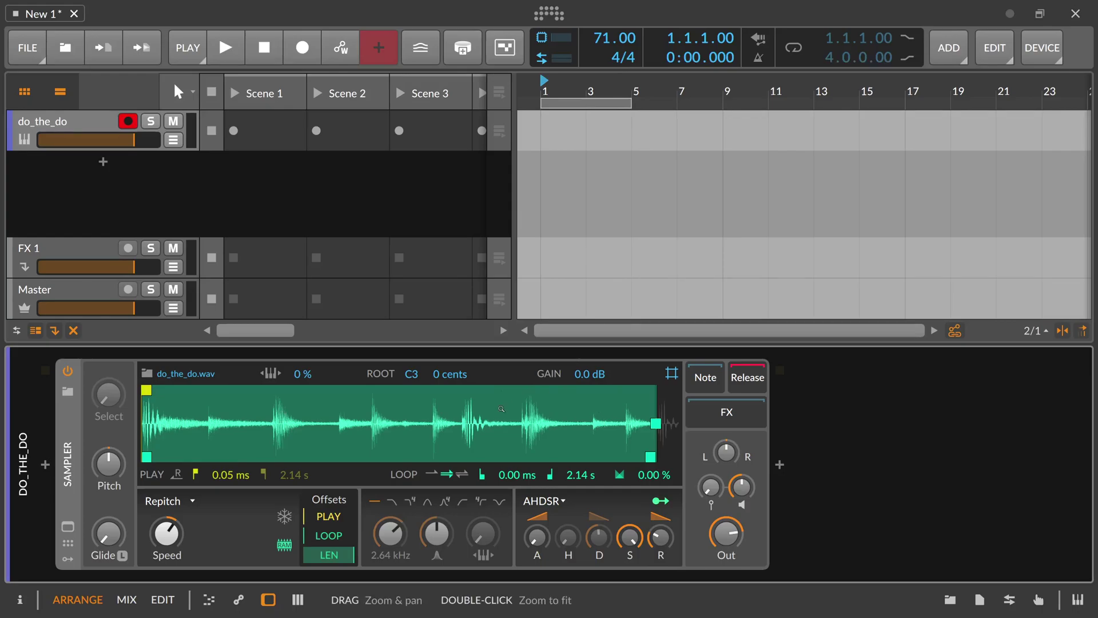
pyautogui.moveTo(650, 456); pyautogui.dragTo(649, 457)
# Step: Turn Sampler looping off and create a clip at bar 1 on the do_the_do track
pyautogui.click(431, 473)
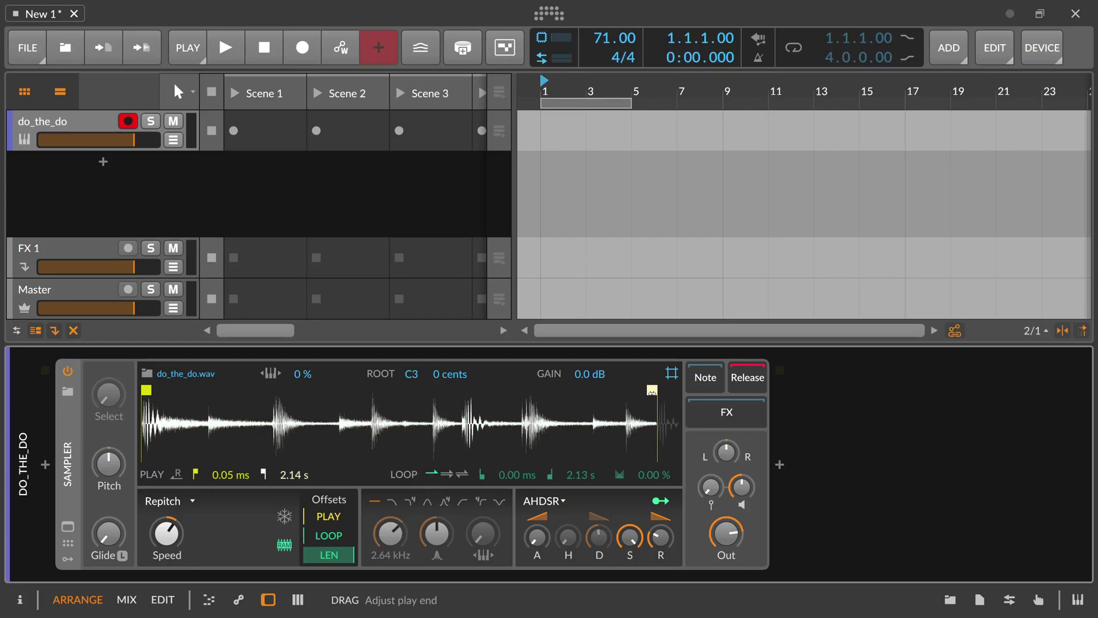
pyautogui.moveTo(656, 390); pyautogui.dragTo(655, 391)
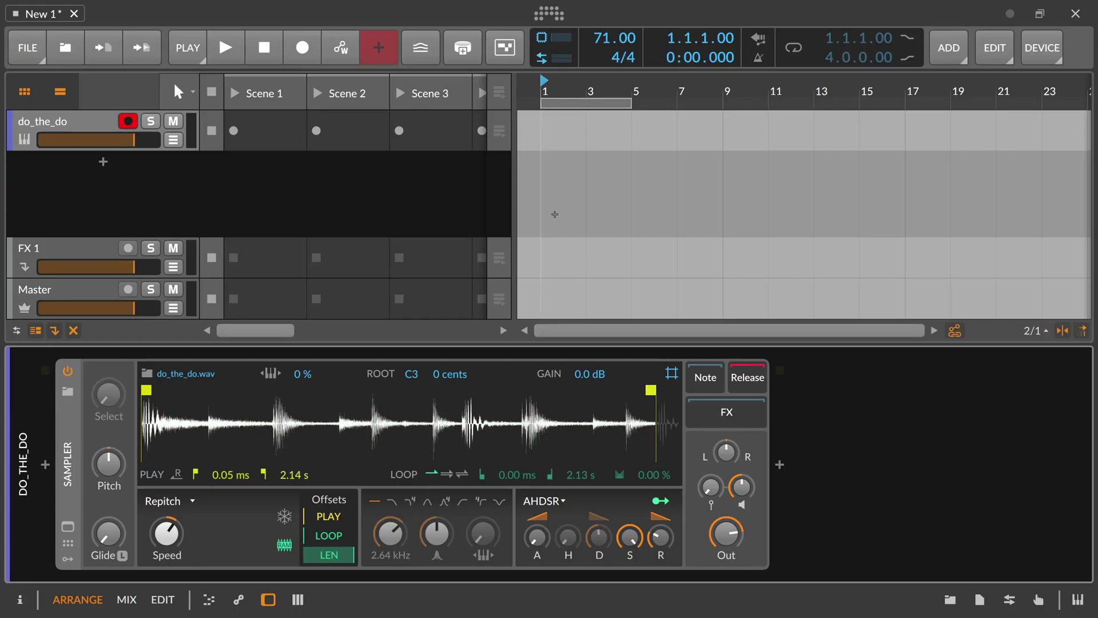
pyautogui.click(555, 122)
pyautogui.doubleClick(555, 122)
pyautogui.doubleClick(552, 123)
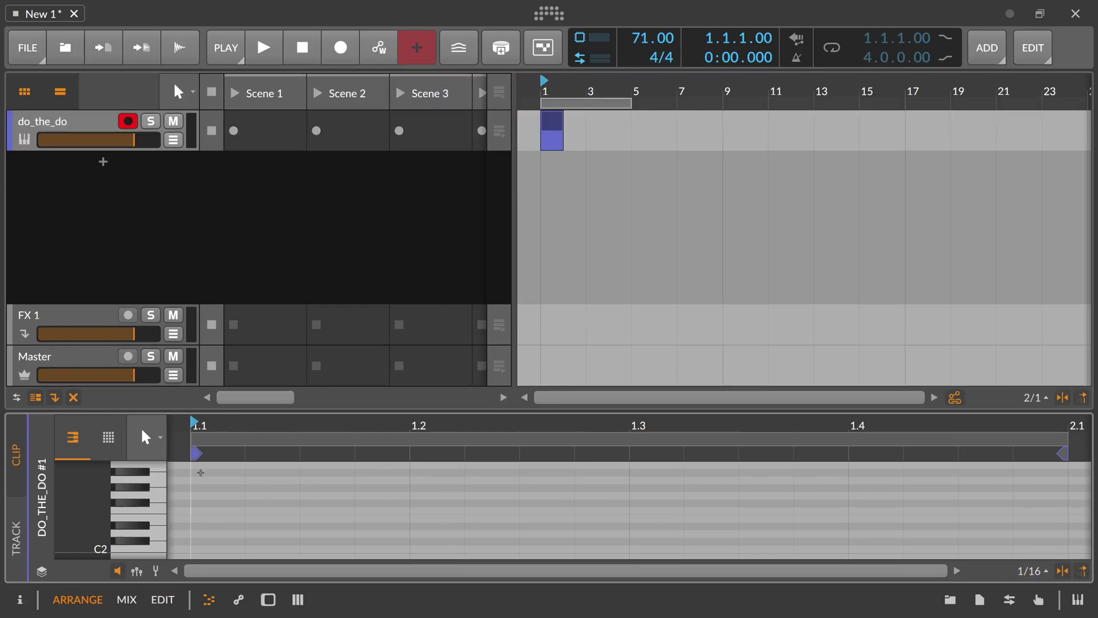
# Step: Fill the clip with two back-to-back half-bar C2 notes and raise the tempo to 80 BPM
pyautogui.doubleClick(205, 549)
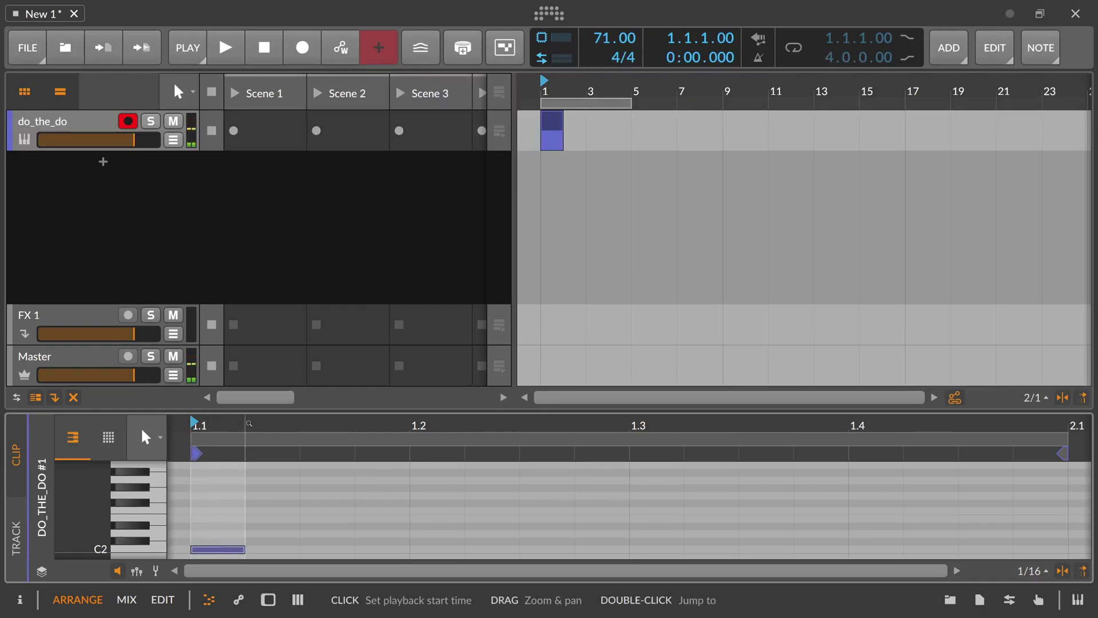
pyautogui.moveTo(302, 426); pyautogui.dragTo(620, 549)
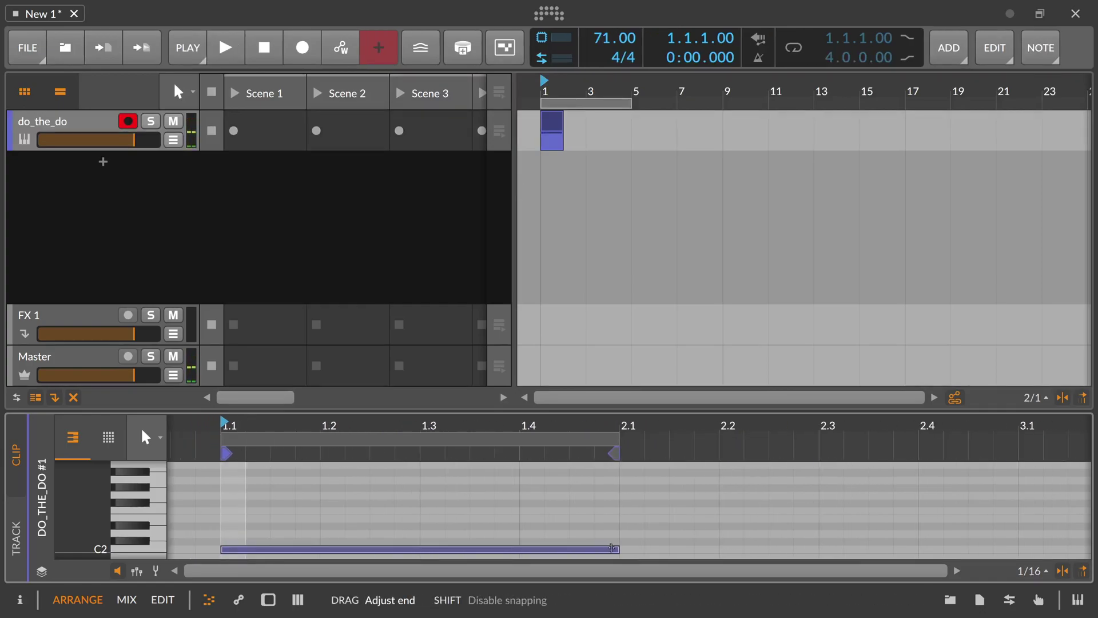
pyautogui.press('space')
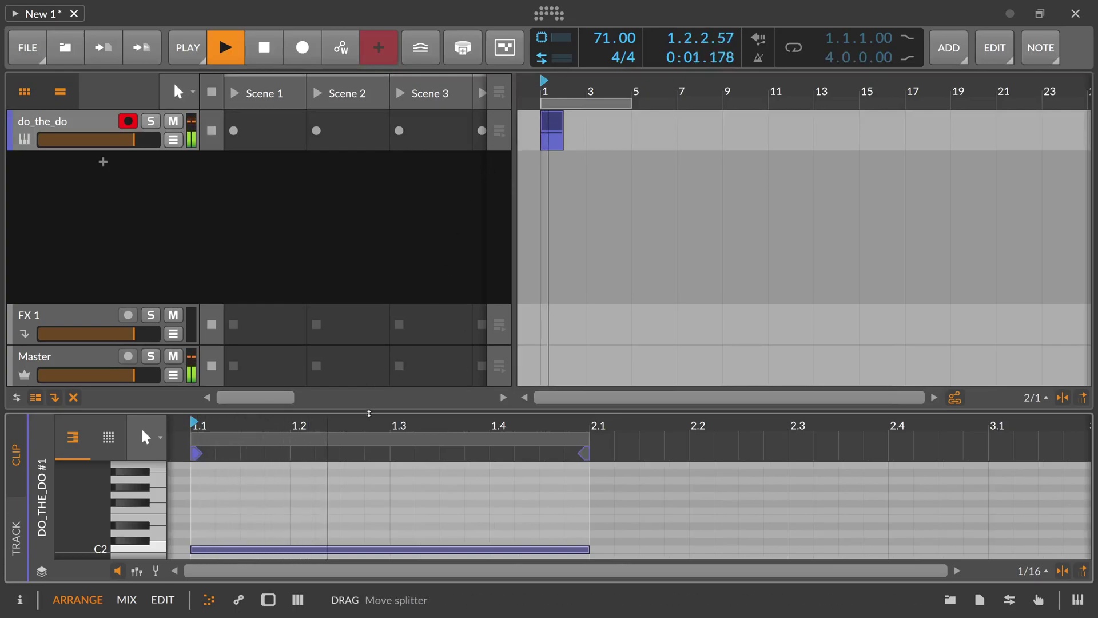
pyautogui.moveTo(361, 435); pyautogui.dragTo(367, 456)
pyautogui.press('space')
pyautogui.moveTo(496, 549); pyautogui.dragTo(382, 550)
pyautogui.hotkey('ctrl', 'd')
pyautogui.press('space')
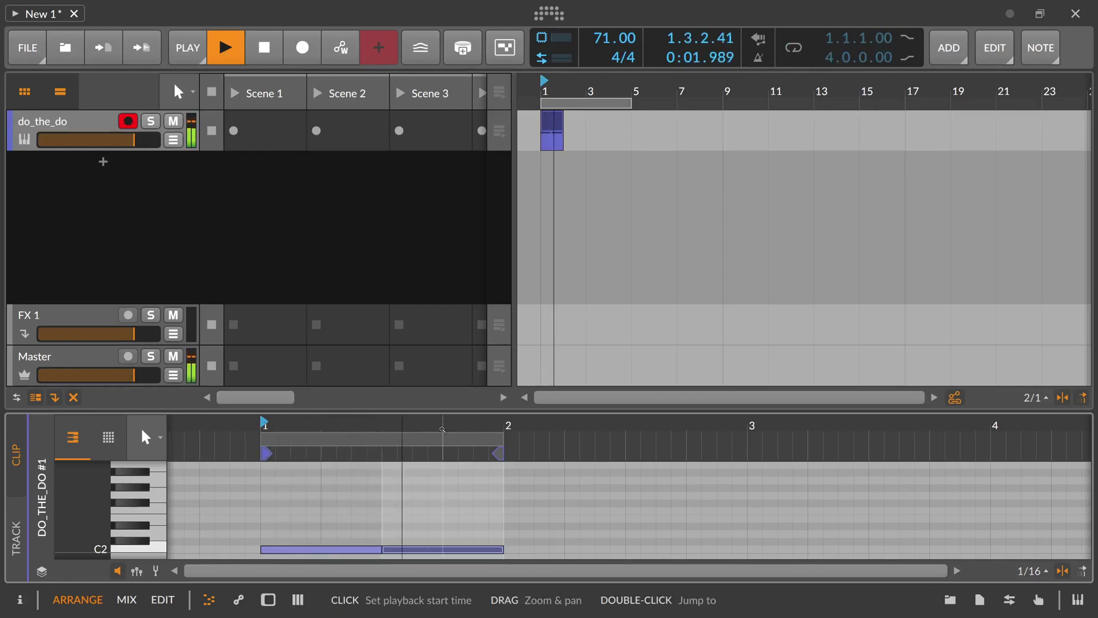
pyautogui.press('space')
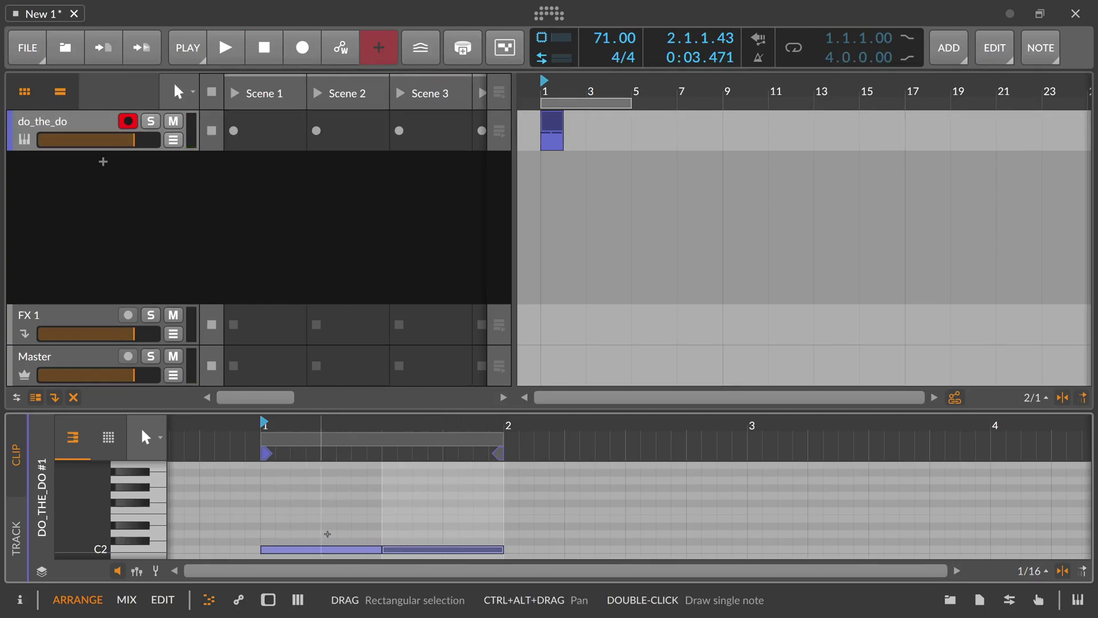
pyautogui.moveTo(615, 38); pyautogui.dragTo(615, 21)
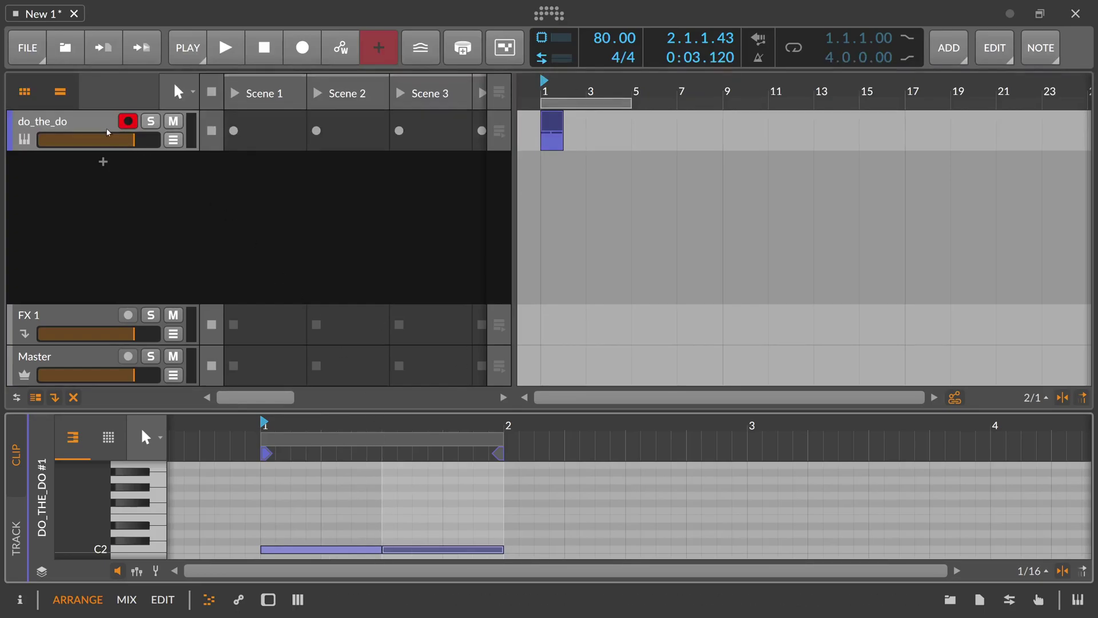
# Step: Switch the Sampler's play mode from Repitch to Textures
pyautogui.press('d')
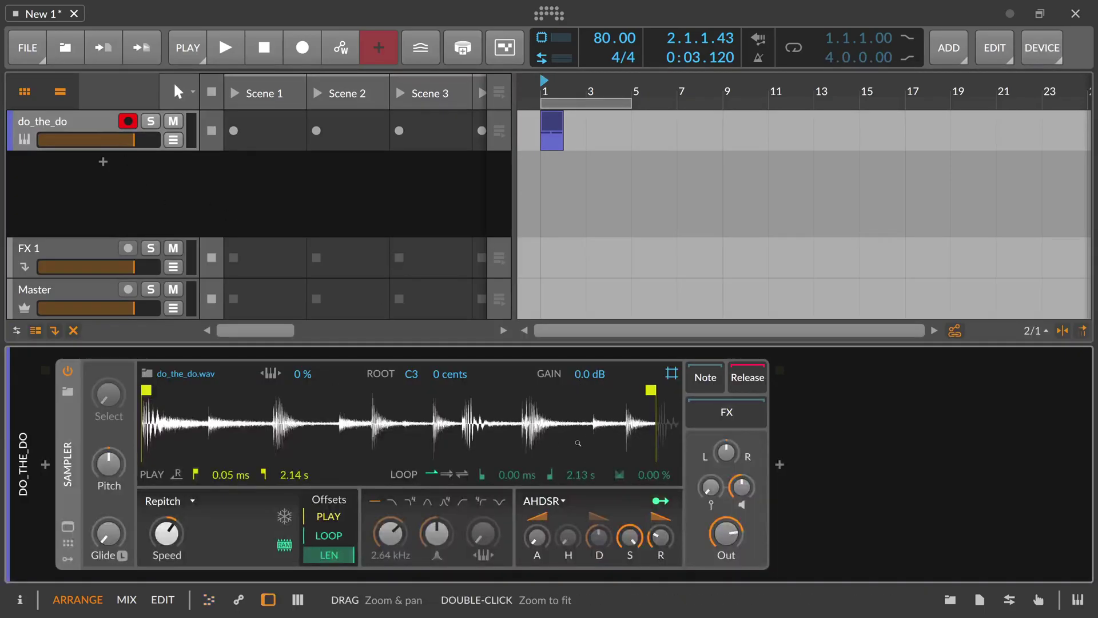
pyautogui.click(184, 502)
pyautogui.click(187, 561)
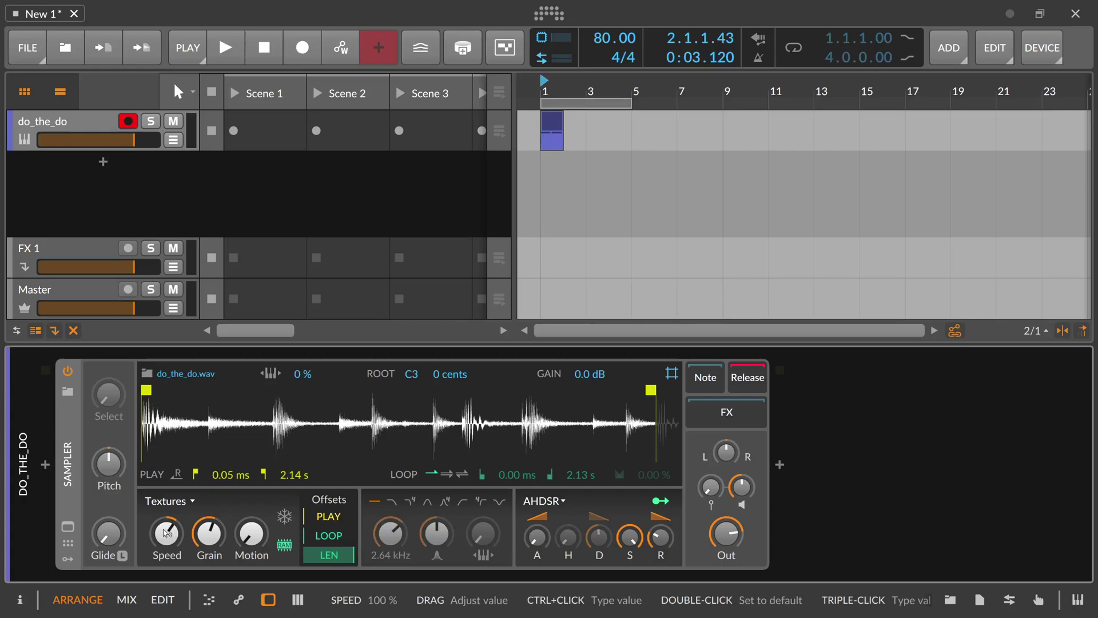
# Step: Turn on Freeze Playhead and set the Position offset to 0.00 %
pyautogui.click(285, 516)
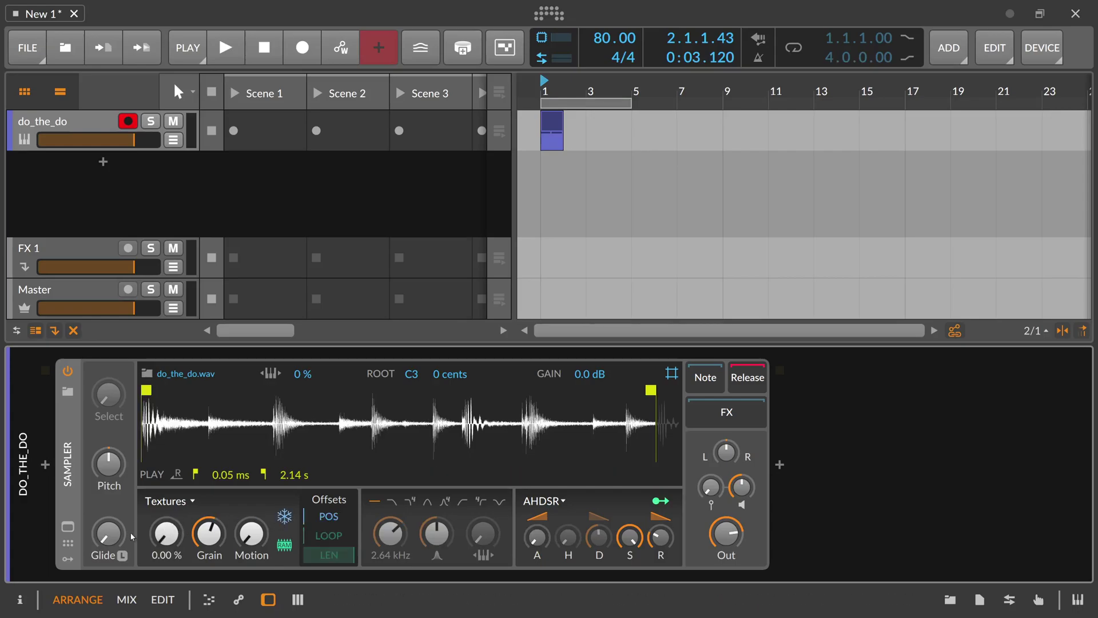
pyautogui.moveTo(165, 533); pyautogui.dragTo(191, 515)
pyautogui.moveTo(561, 76); pyautogui.dragTo(525, 162)
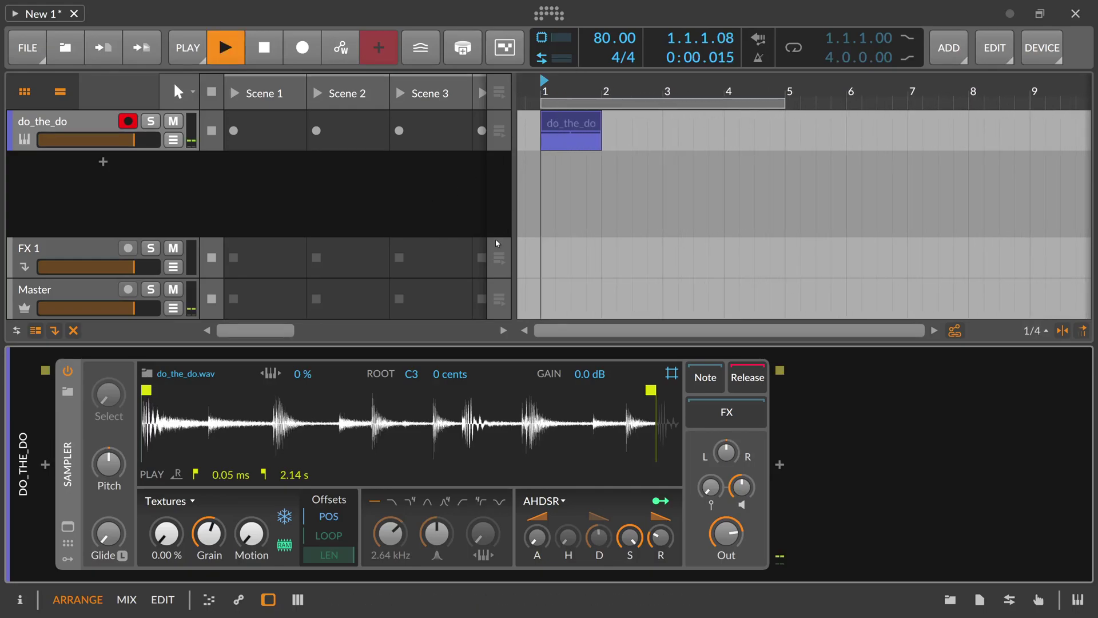
pyautogui.press('space')
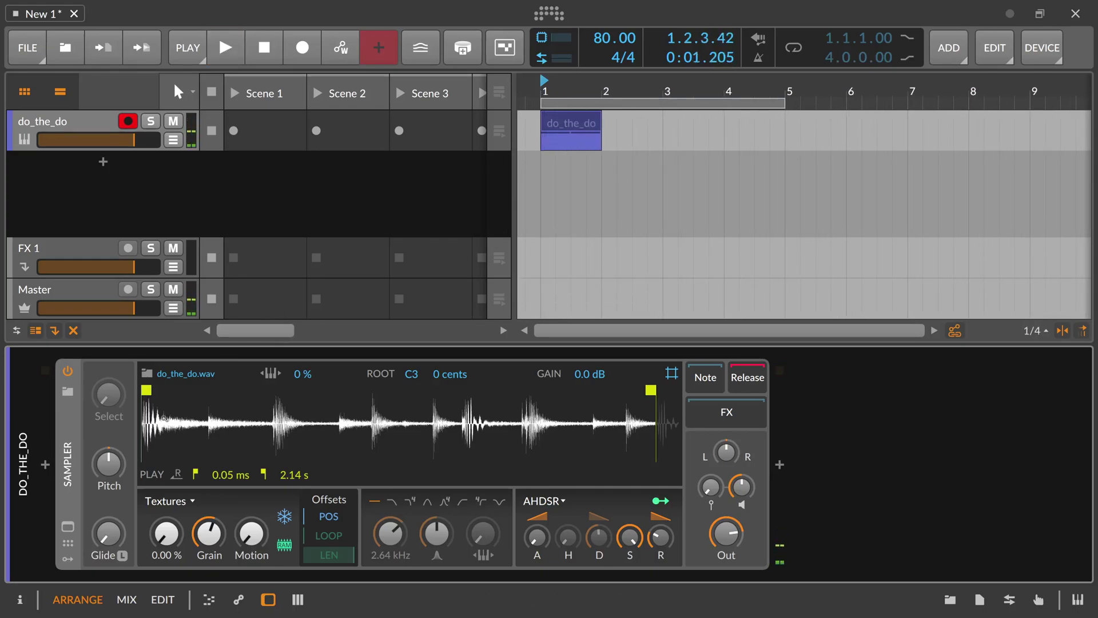
pyautogui.moveTo(176, 531)
pyautogui.mouseDown()
pyautogui.moveTo(168, 467)
pyautogui.moveTo(168, 537)
pyautogui.mouseUp()
pyautogui.press('space')
pyautogui.press('space')
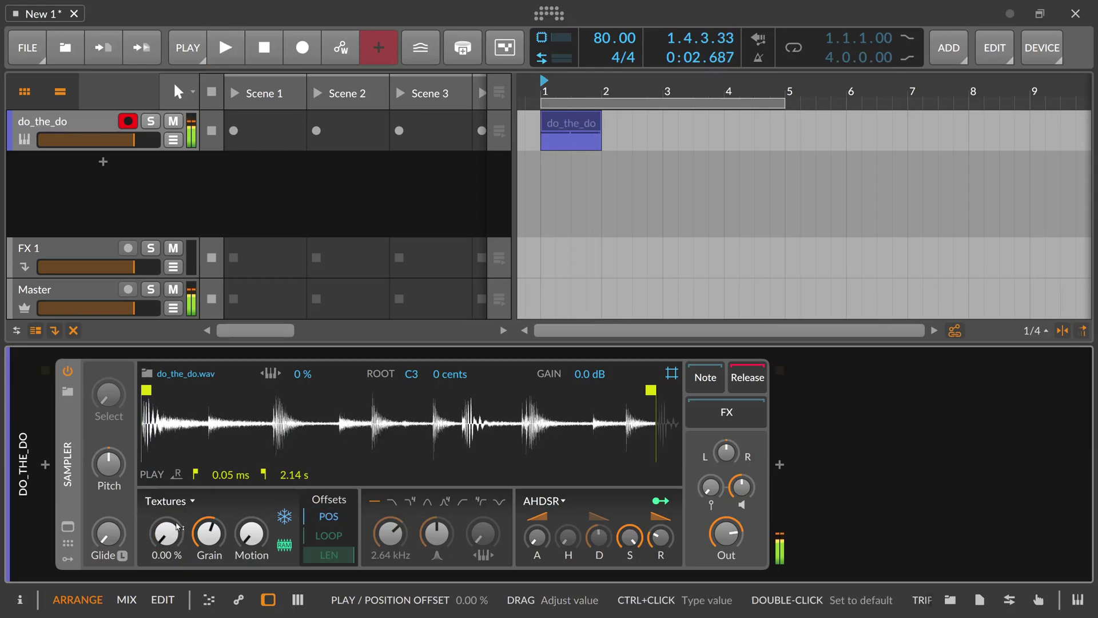
# Step: Add a Ramp modulator to the Sampler's first modulator slot
pyautogui.click(69, 559)
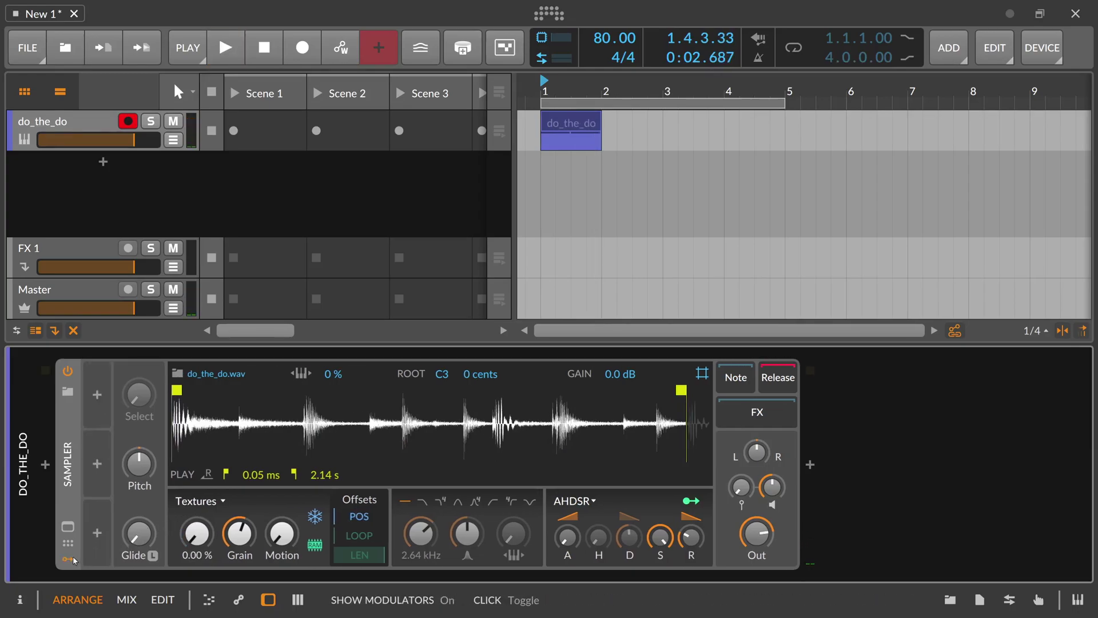
pyautogui.click(99, 397)
pyautogui.write('ramp')
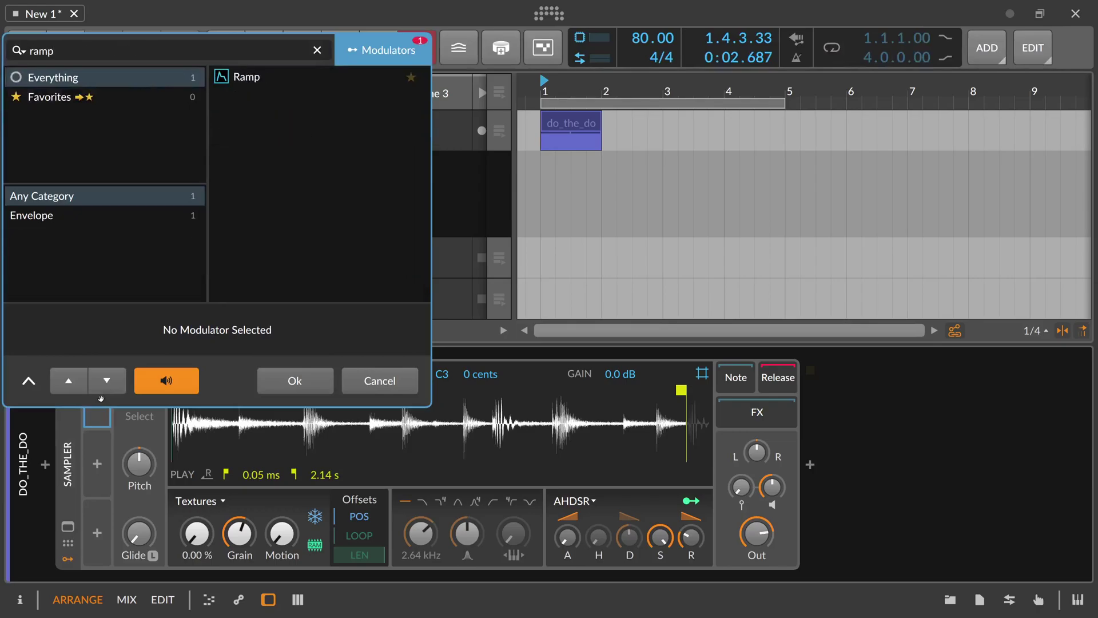
pyautogui.press('Down')
pyautogui.press('Return')
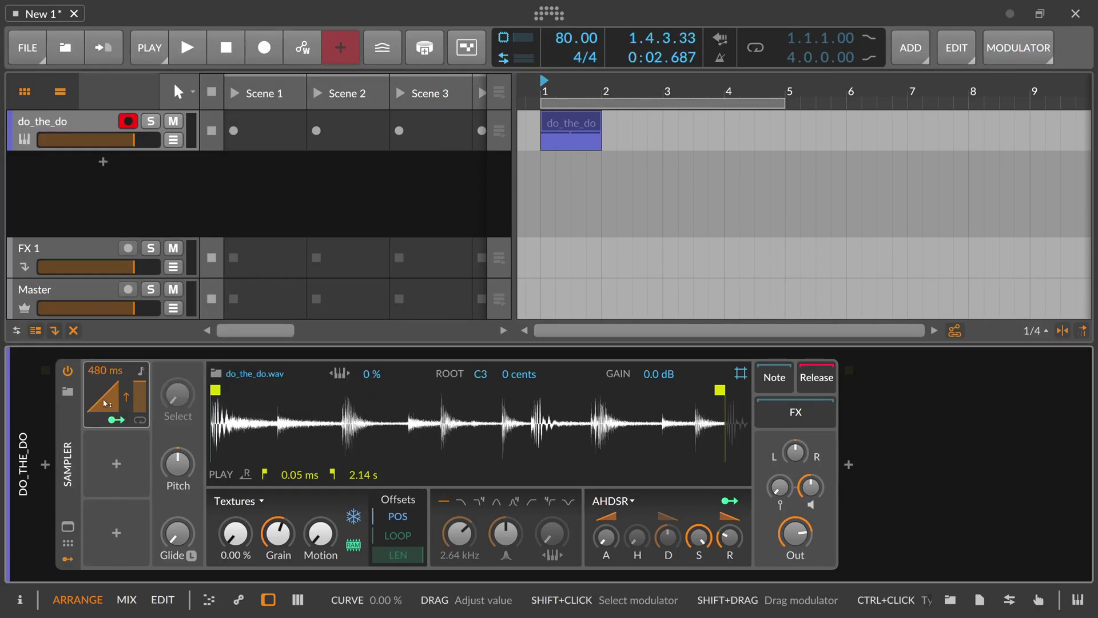
# Step: Set the Ramp to a 16.00 sixteenth-note rate and map it 100 % onto Position offset
pyautogui.click(142, 373)
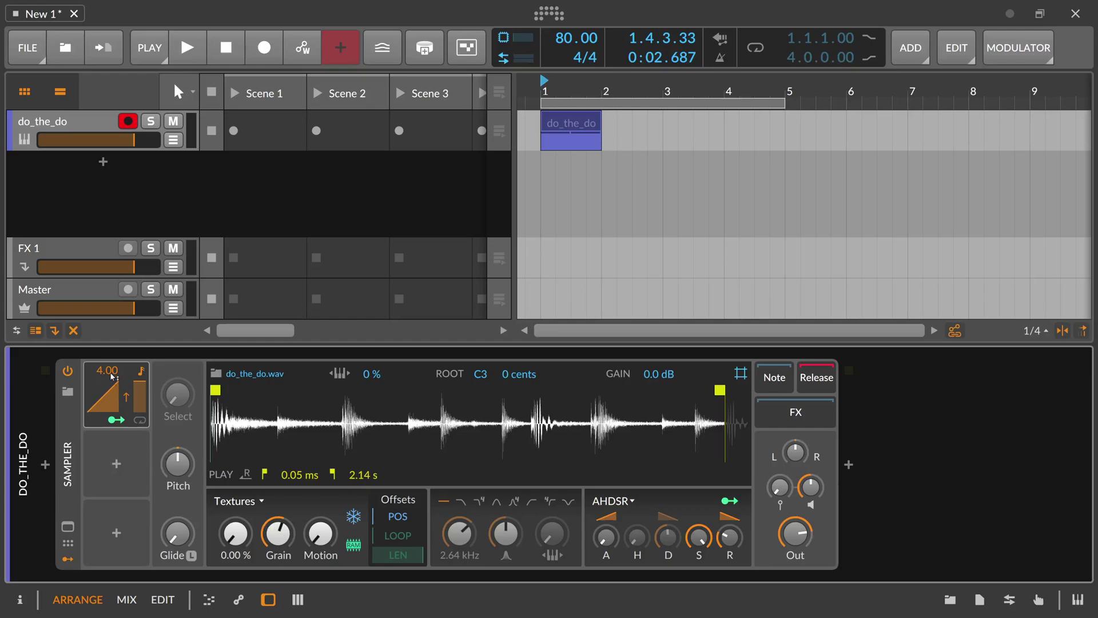
pyautogui.moveTo(104, 376); pyautogui.dragTo(104, 355)
pyautogui.click(116, 419)
pyautogui.moveTo(245, 534); pyautogui.dragTo(244, 492)
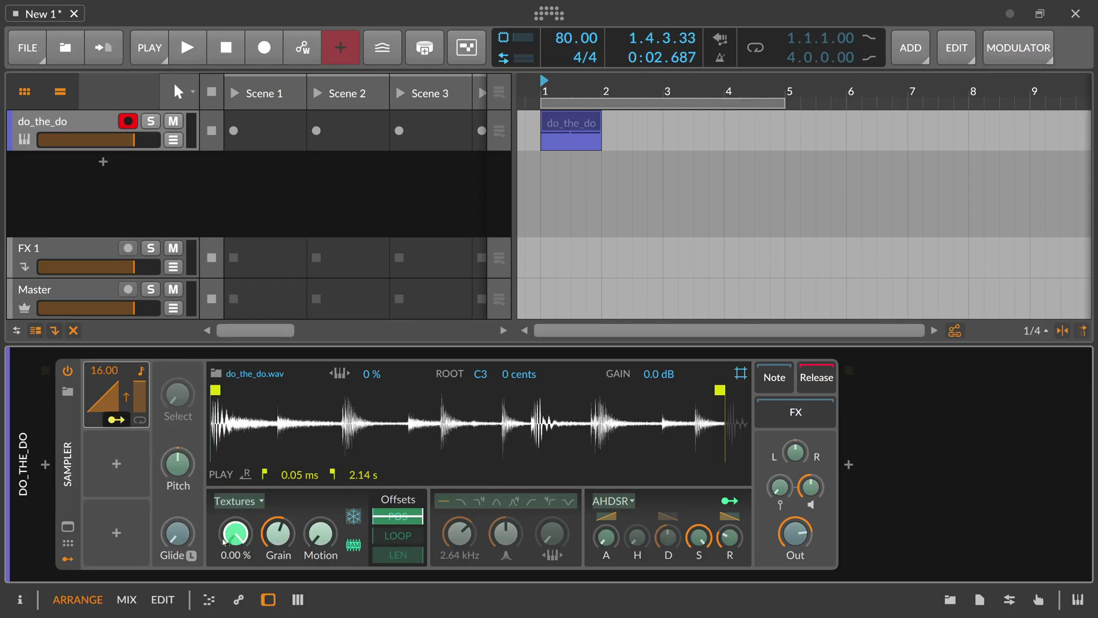
# Step: Make the Ramp modulator loop continuously and audition the result
pyautogui.click(116, 419)
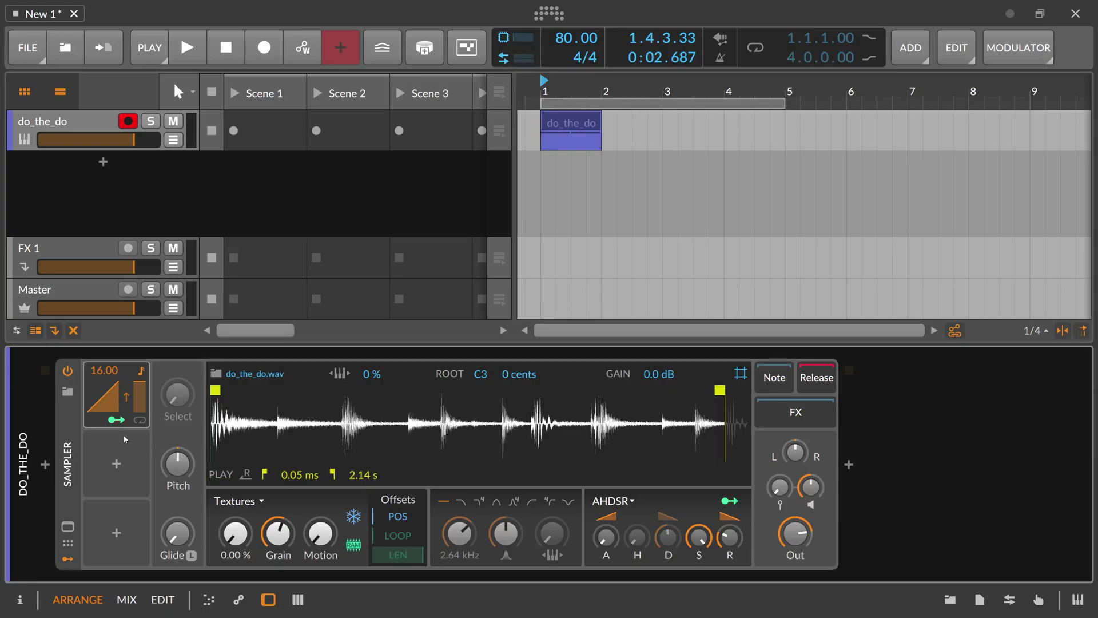
pyautogui.click(139, 420)
pyautogui.press('space')
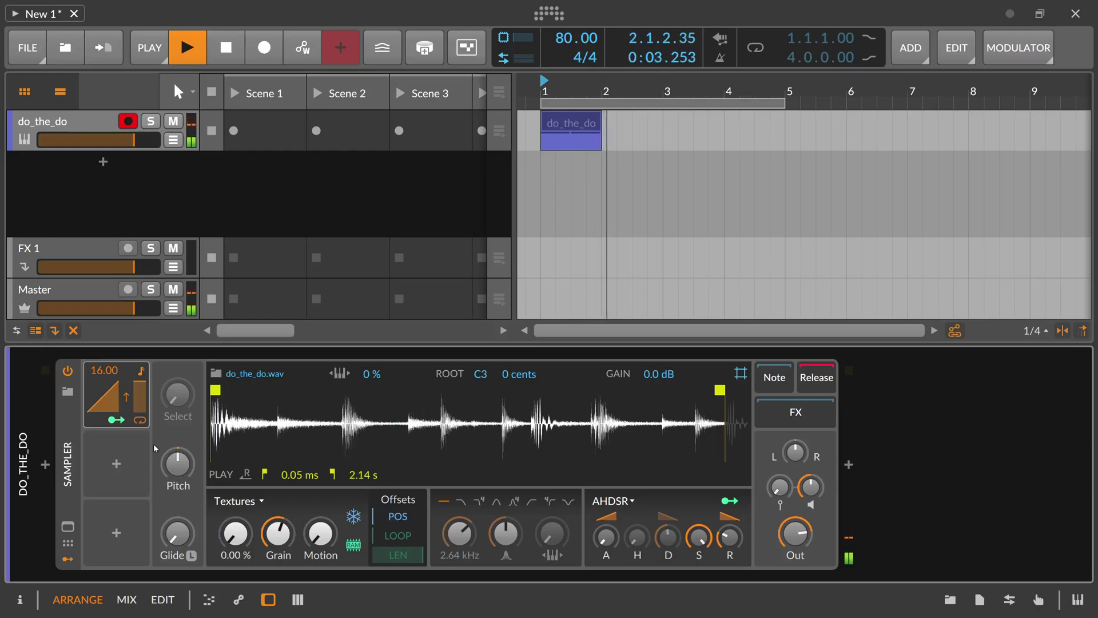
pyautogui.press('space')
# Step: Change the Ramp rate from 16.00 to 8.00 and audition it
pyautogui.doubleClick(106, 369)
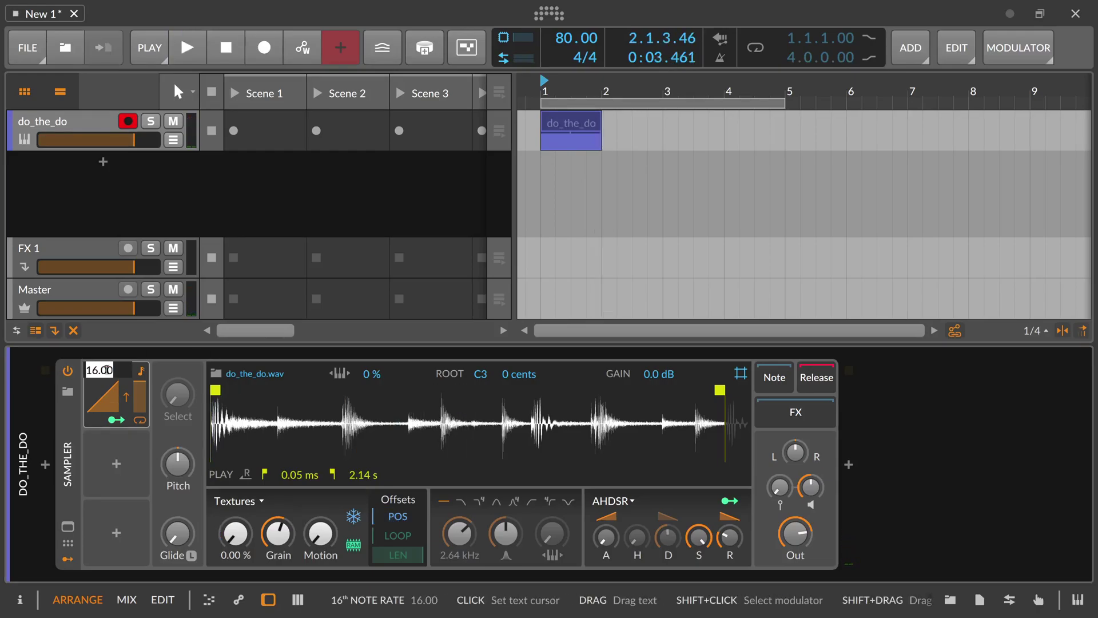
pyautogui.write('8')
pyautogui.press('Return')
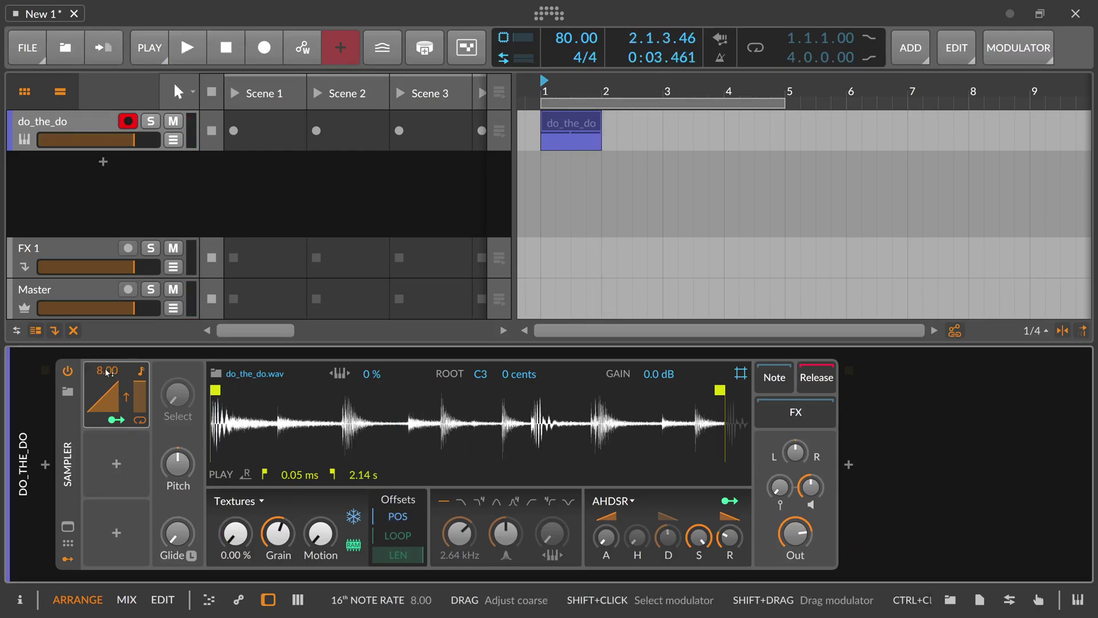
pyautogui.press('space')
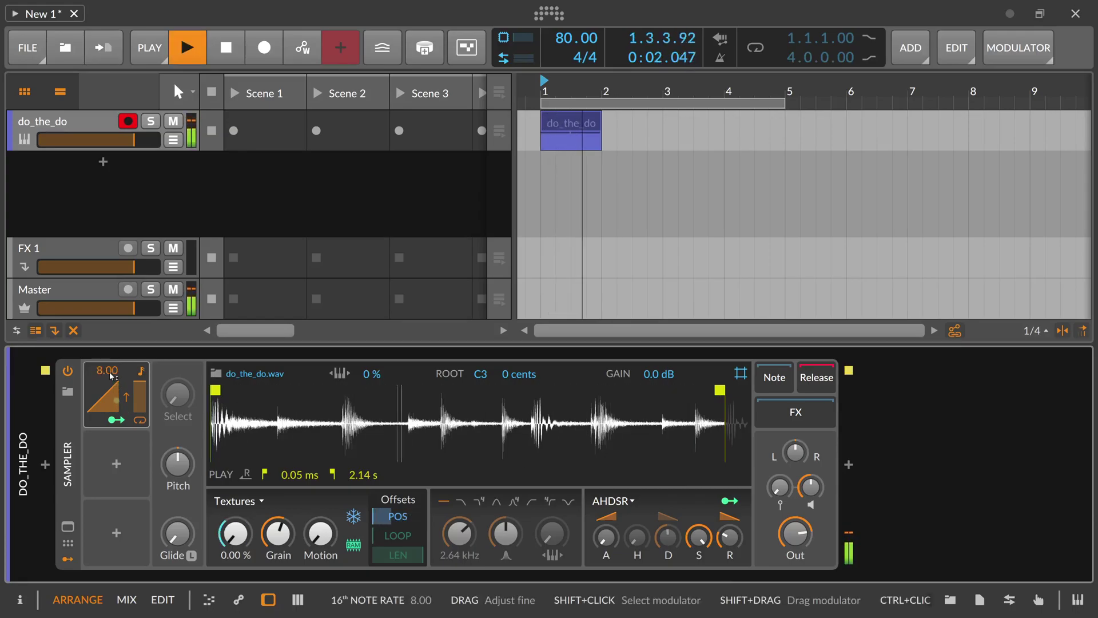
pyautogui.press('space')
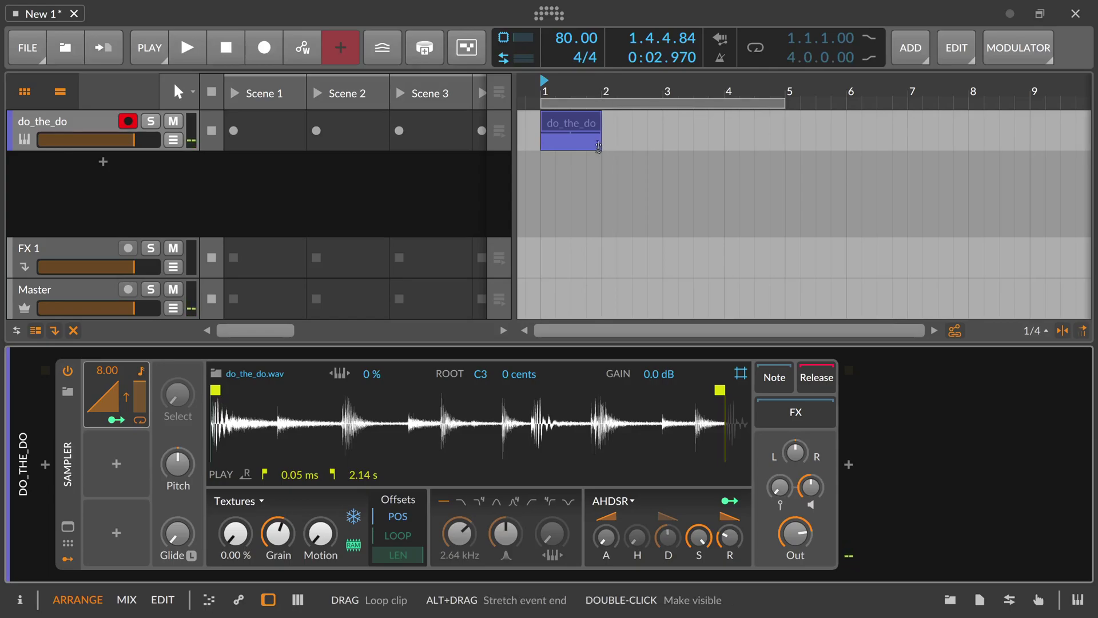
# Step: Loop the do_the_do clip out from bar 2 to bar 5
pyautogui.moveTo(601, 148); pyautogui.dragTo(782, 150)
pyautogui.press('space')
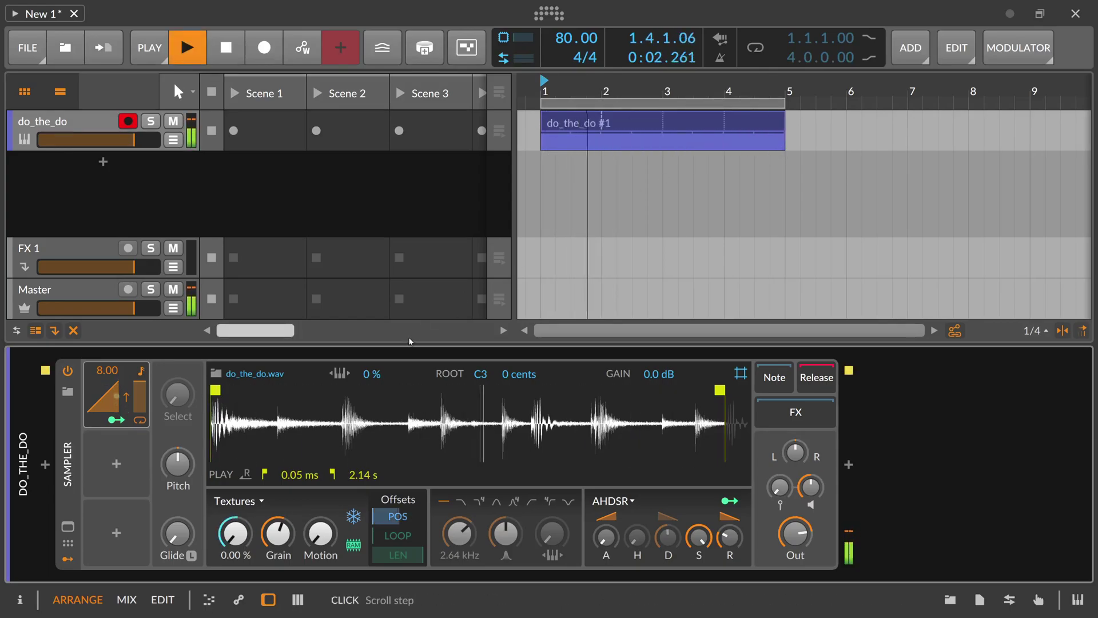
pyautogui.press('space')
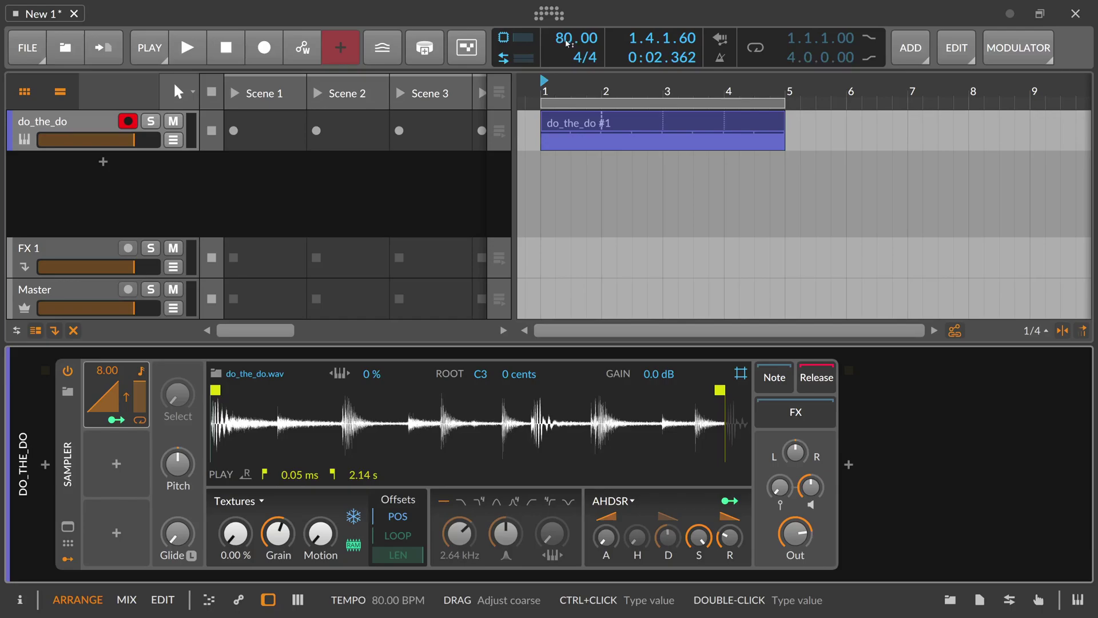
# Step: Sweep the project tempo during playback and settle it at 42.00 BPM
pyautogui.press('space')
pyautogui.moveTo(566, 43); pyautogui.dragTo(566, 74)
pyautogui.press('space')
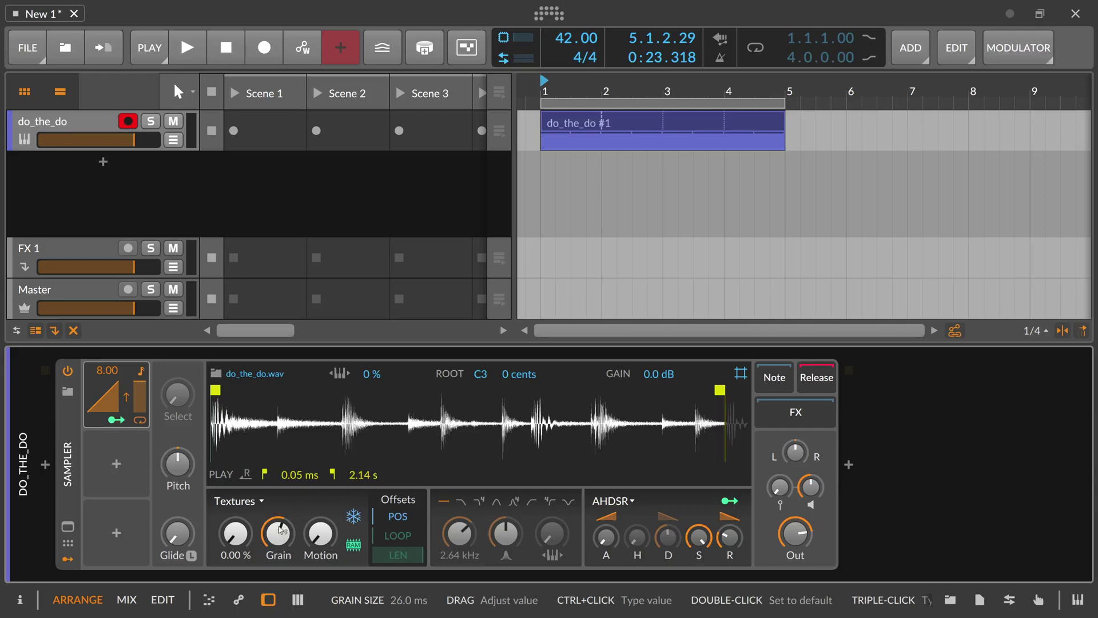
# Step: Sweep the Textures grain size from 300 ms during playback, settling near 23.2 ms
pyautogui.press('space')
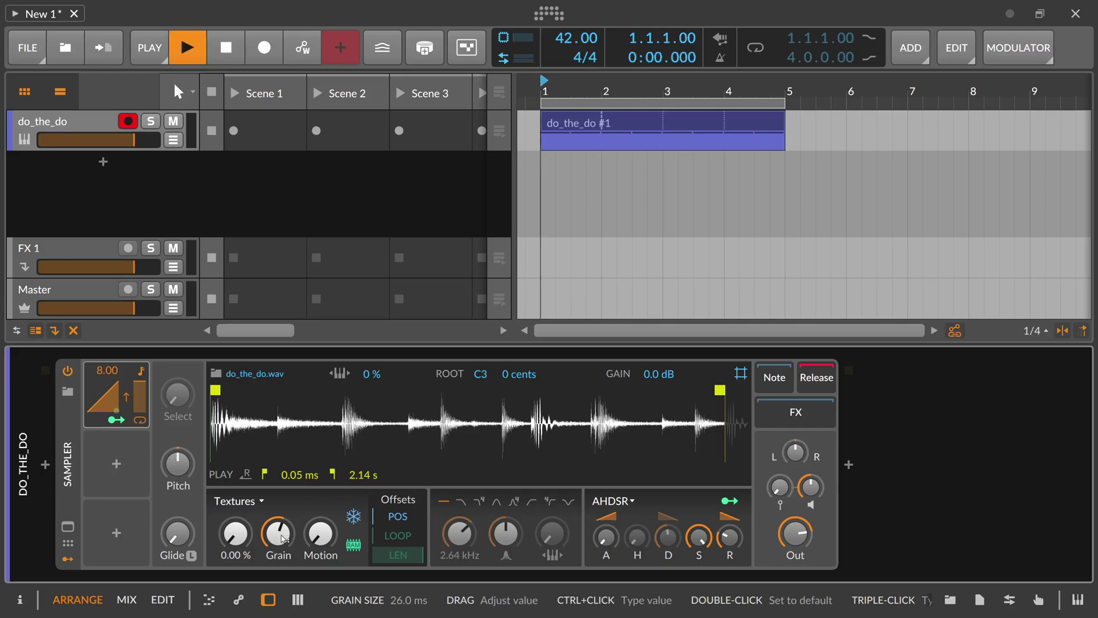
pyautogui.moveTo(282, 538); pyautogui.dragTo(282, 572)
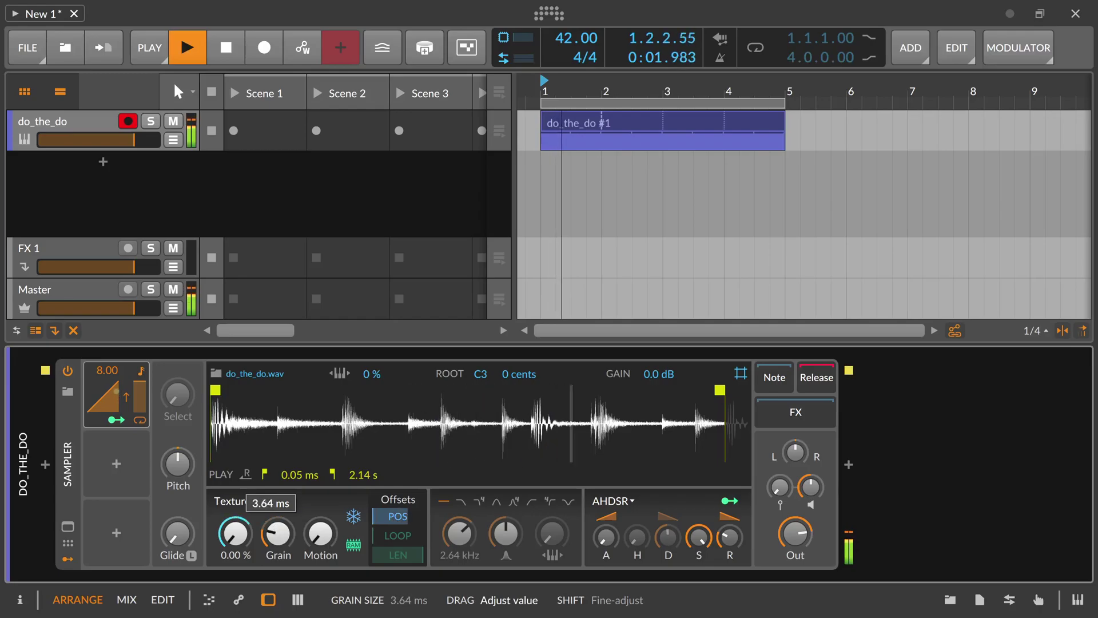
pyautogui.moveTo(278, 533); pyautogui.dragTo(279, 487)
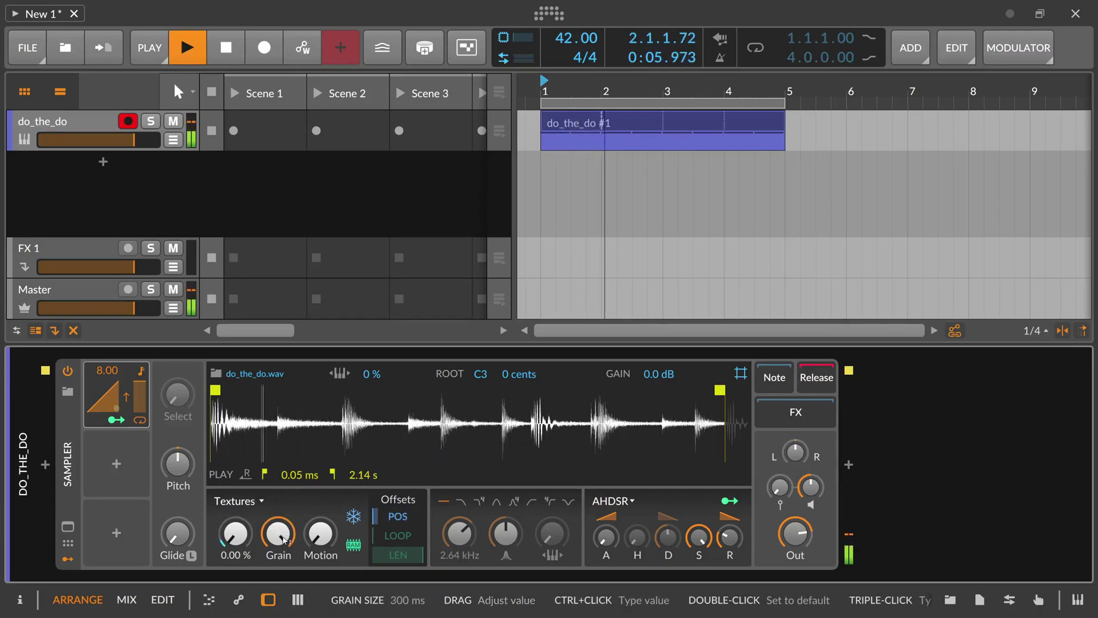
pyautogui.press('space')
pyautogui.press('space')
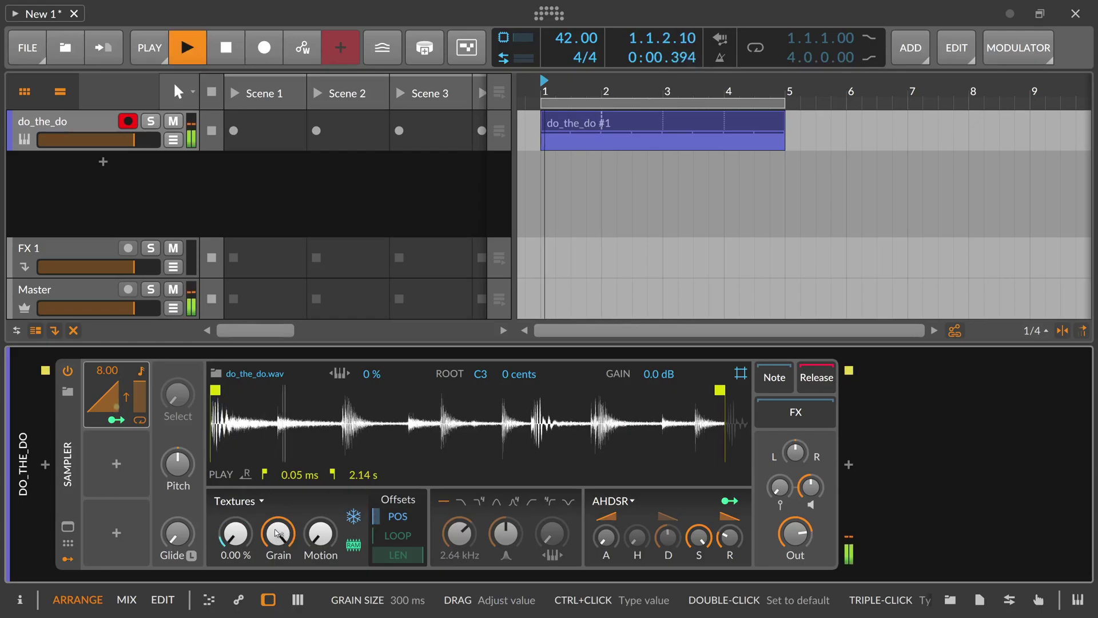
pyautogui.moveTo(276, 534); pyautogui.dragTo(276, 575)
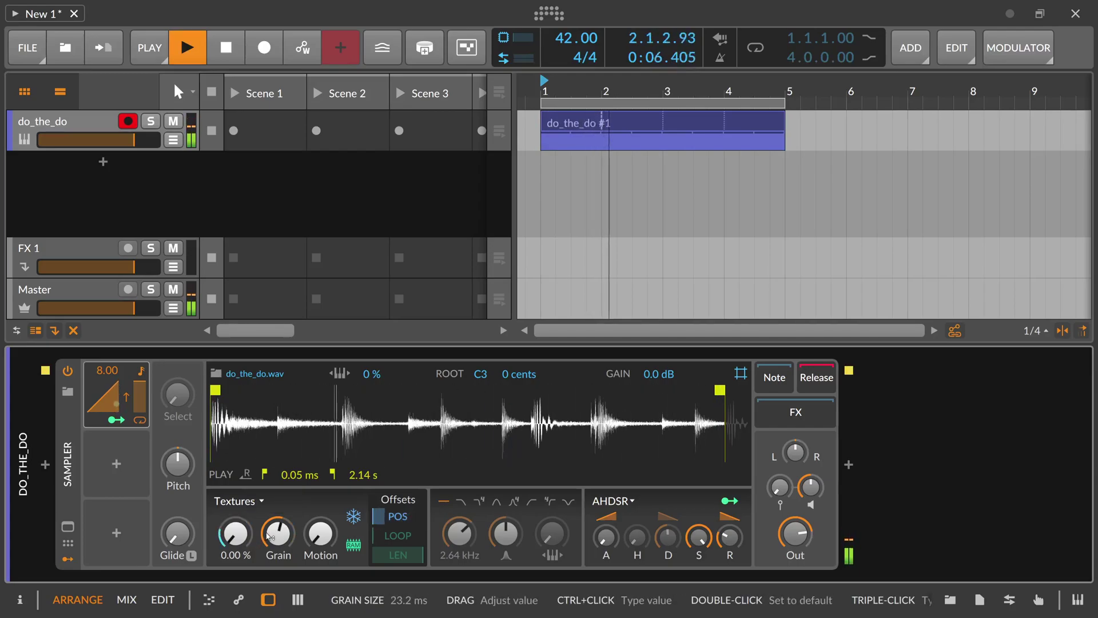
pyautogui.press('space')
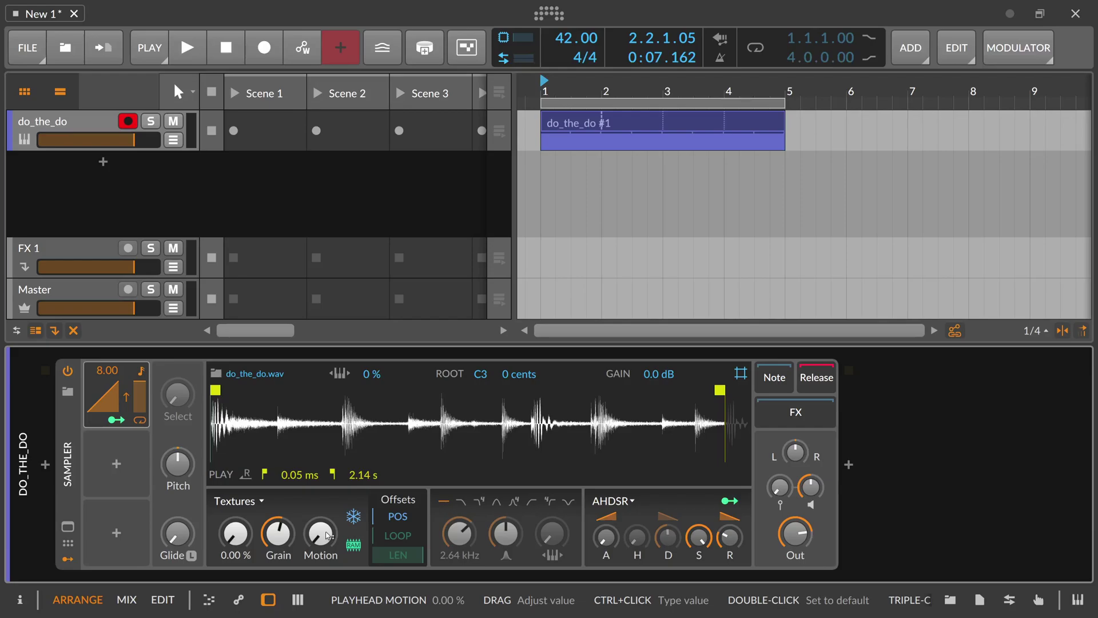
# Step: Raise the Motion amount and reduce the grain size to about 19.9 ms
pyautogui.moveTo(326, 535); pyautogui.dragTo(327, 426)
pyautogui.press('space')
pyautogui.click(278, 533)
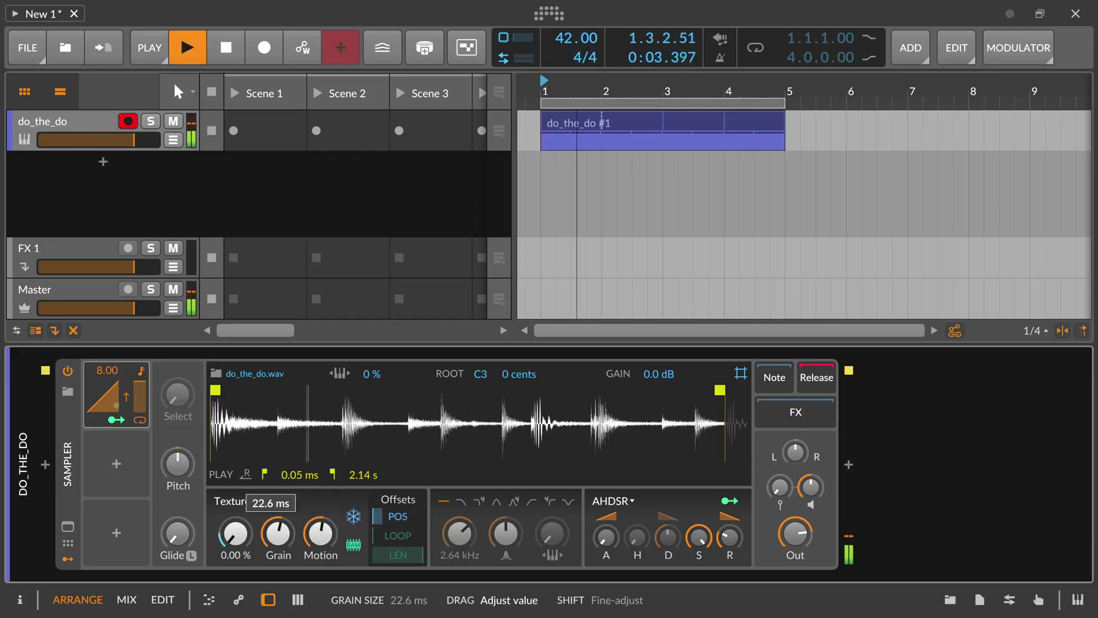
pyautogui.moveTo(279, 533); pyautogui.dragTo(274, 542)
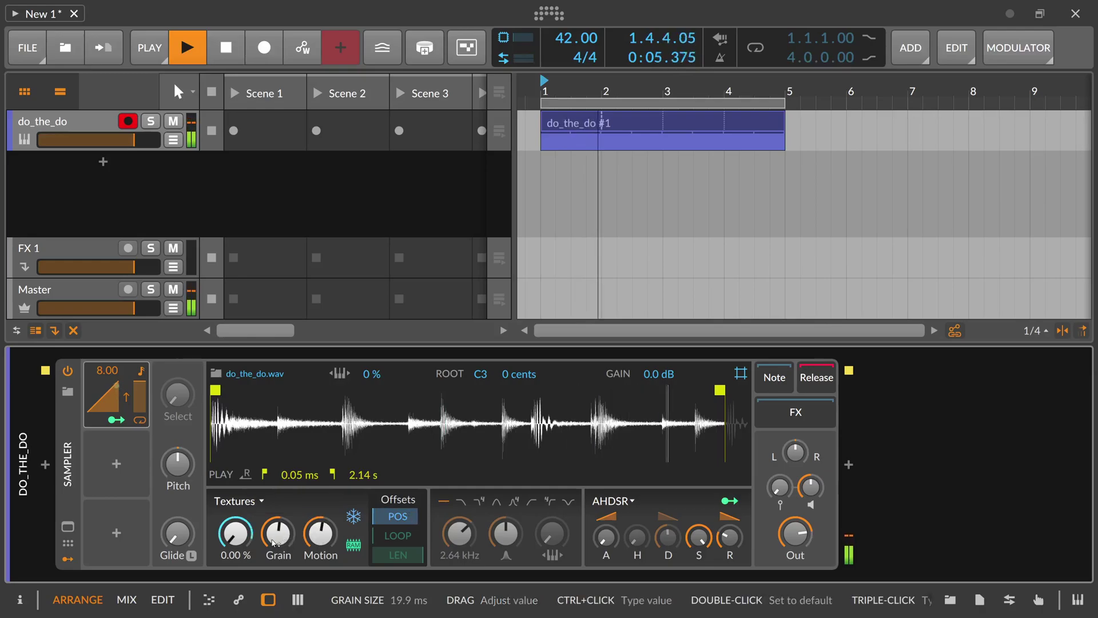
# Step: Raise the tempo to 100.00 BPM and set the Ramp rate back to 16.00
pyautogui.moveTo(576, 38); pyautogui.dragTo(577, 6)
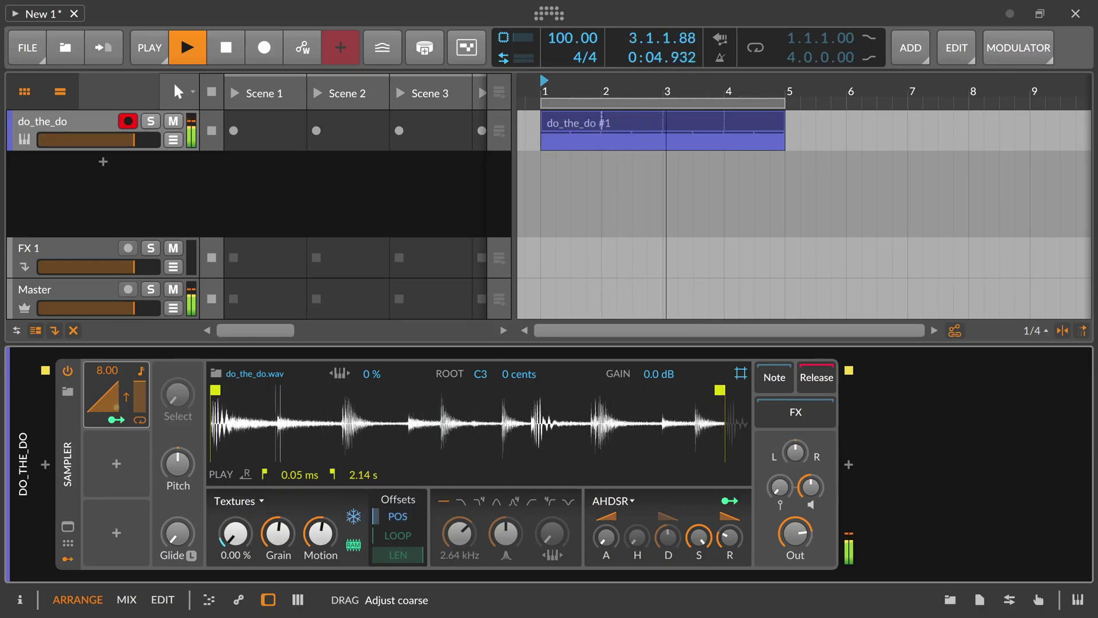
pyautogui.doubleClick(106, 371)
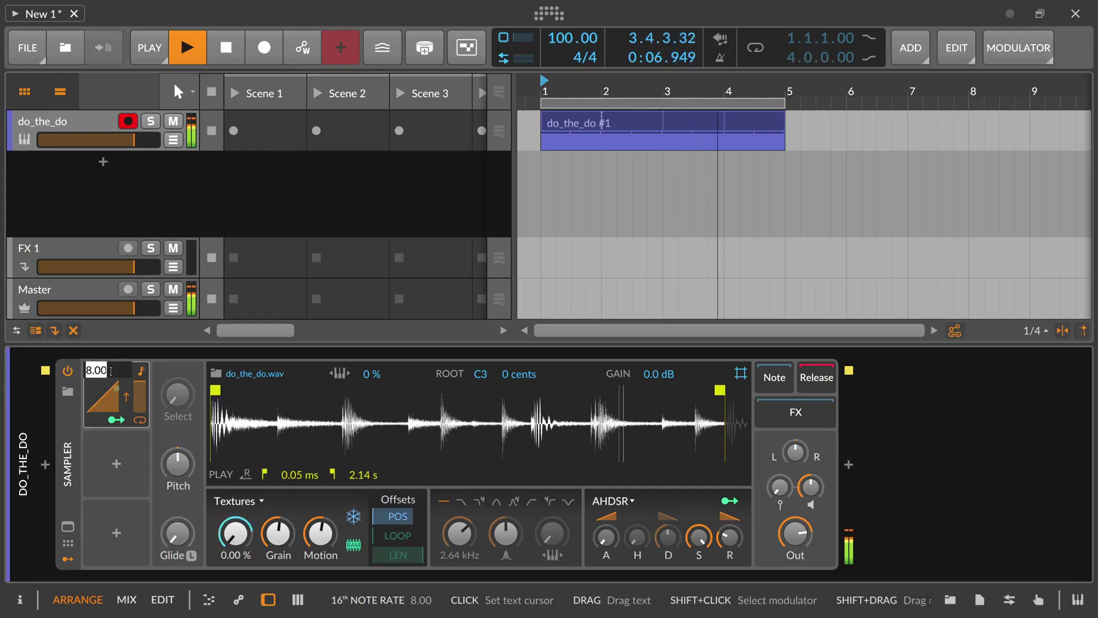
pyautogui.write('16')
pyautogui.press('Return')
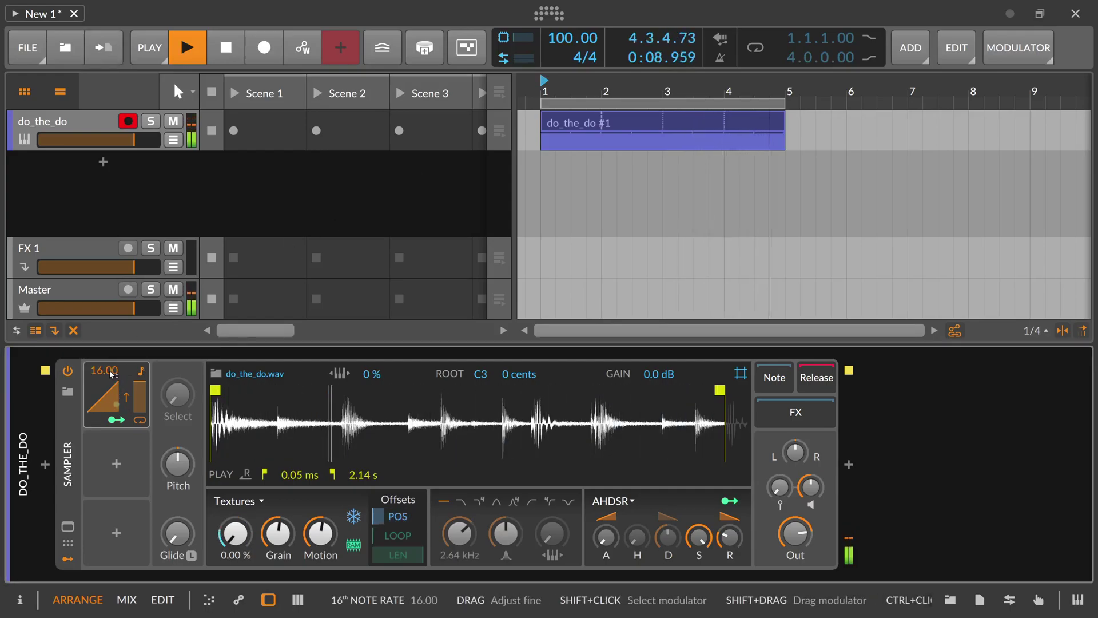
# Step: Scale the do_the_do clip to 200% so it spans bars 1–9, and start playback
pyautogui.rightClick(577, 130)
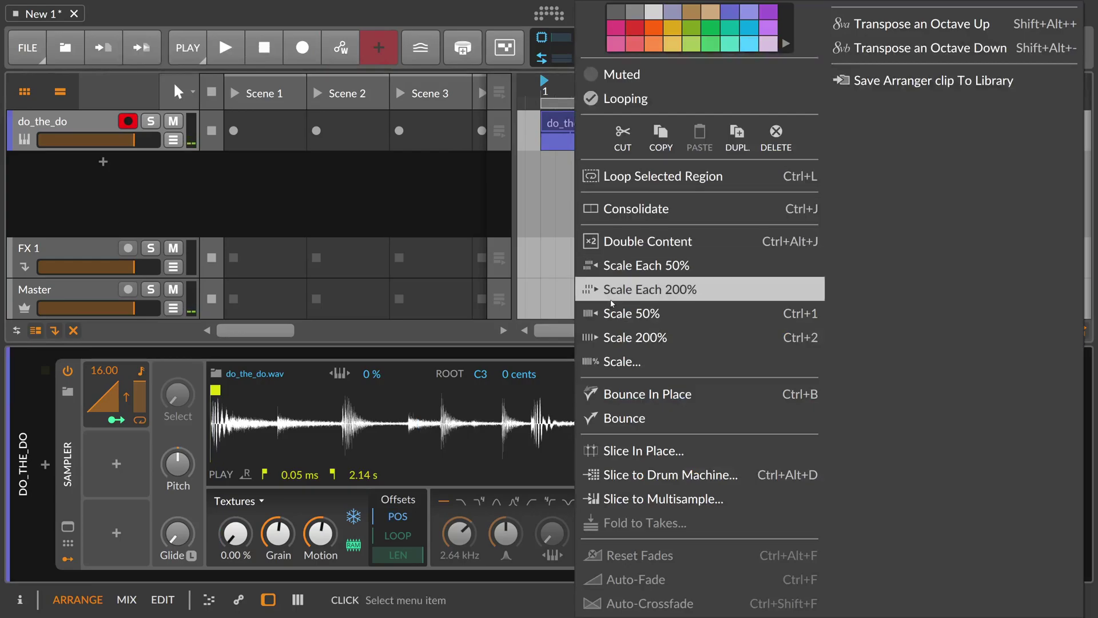
pyautogui.click(633, 337)
pyautogui.press('space')
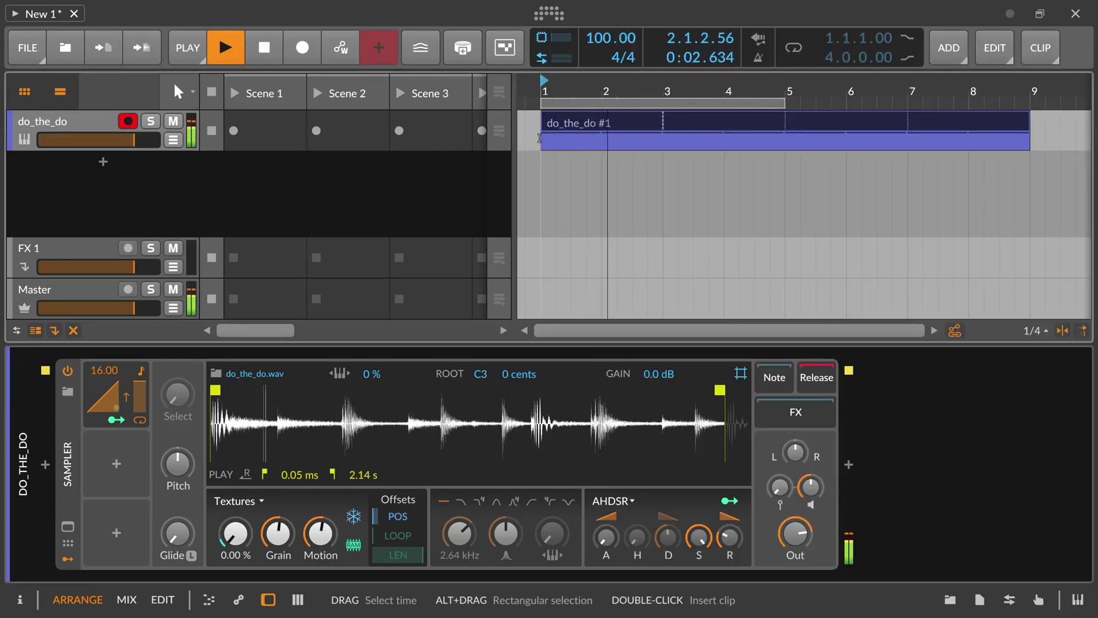
# Step: Lower the Sampler's Motion to about 56.5% while listening, then stop playback
pyautogui.moveTo(278, 532)
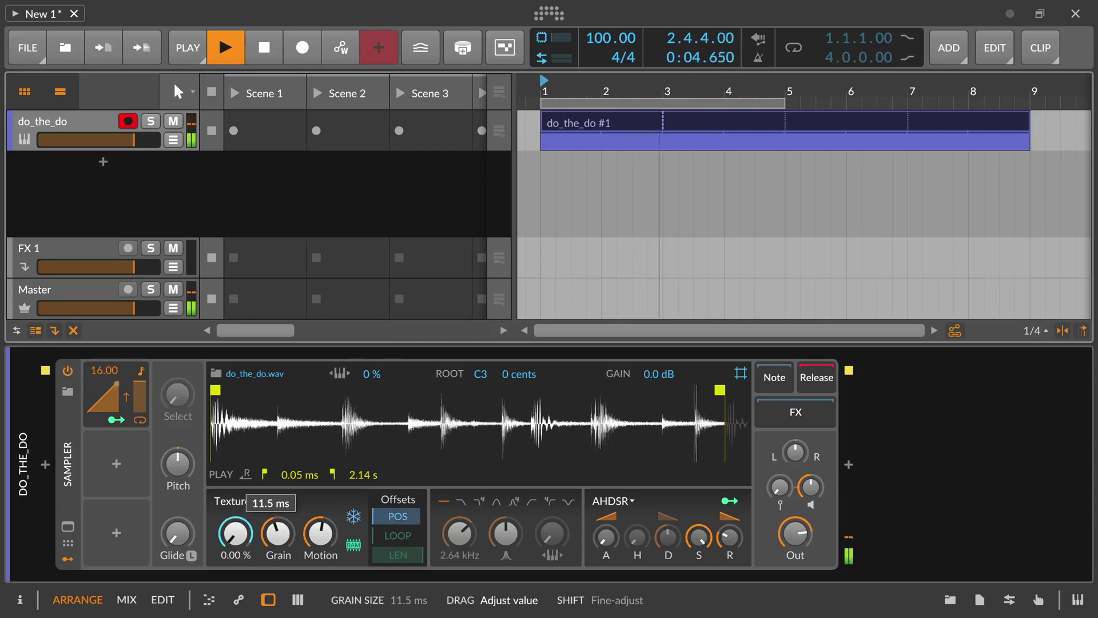
pyautogui.moveTo(319, 529); pyautogui.dragTo(318, 534)
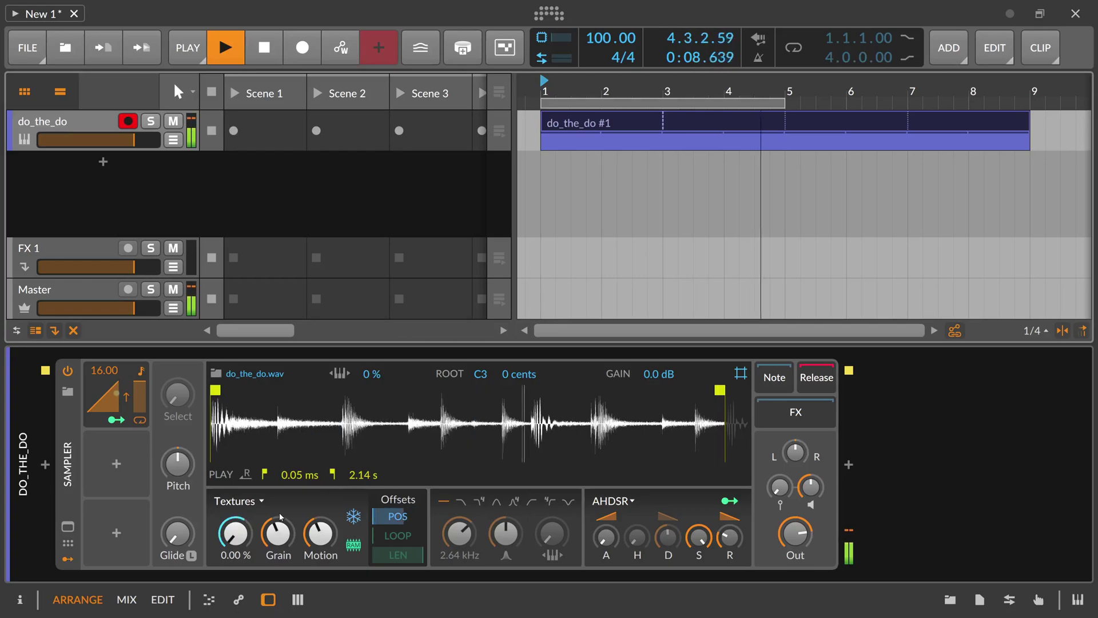
pyautogui.press('space')
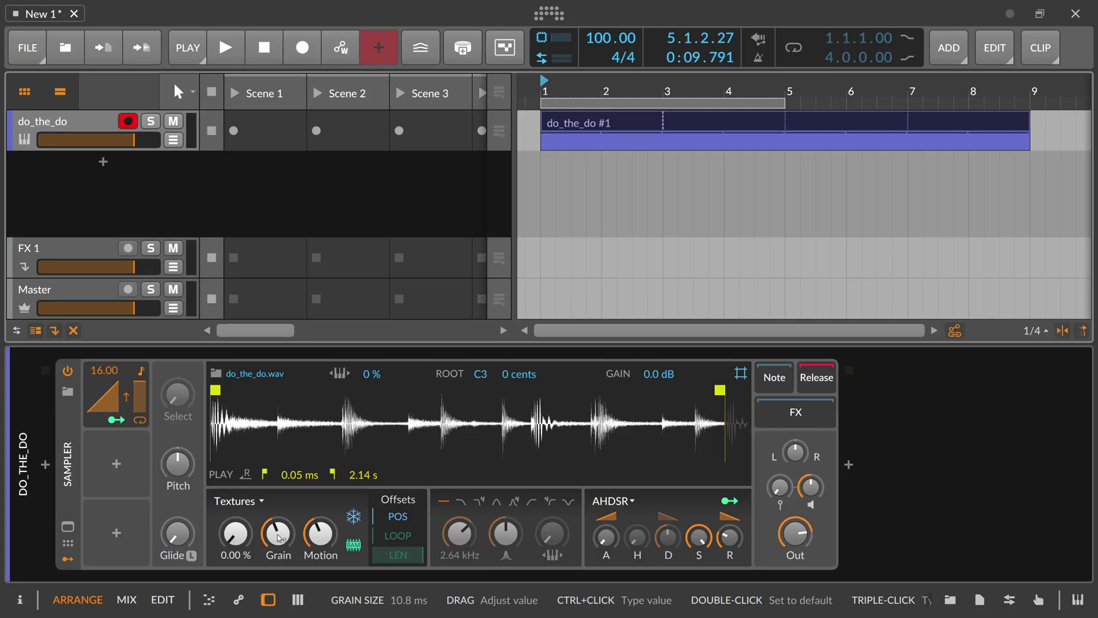
# Step: Fine-tune Motion down to about 29.6% and reset the play position to 1.1.1.00
pyautogui.moveTo(320, 533); pyautogui.dragTo(320, 547)
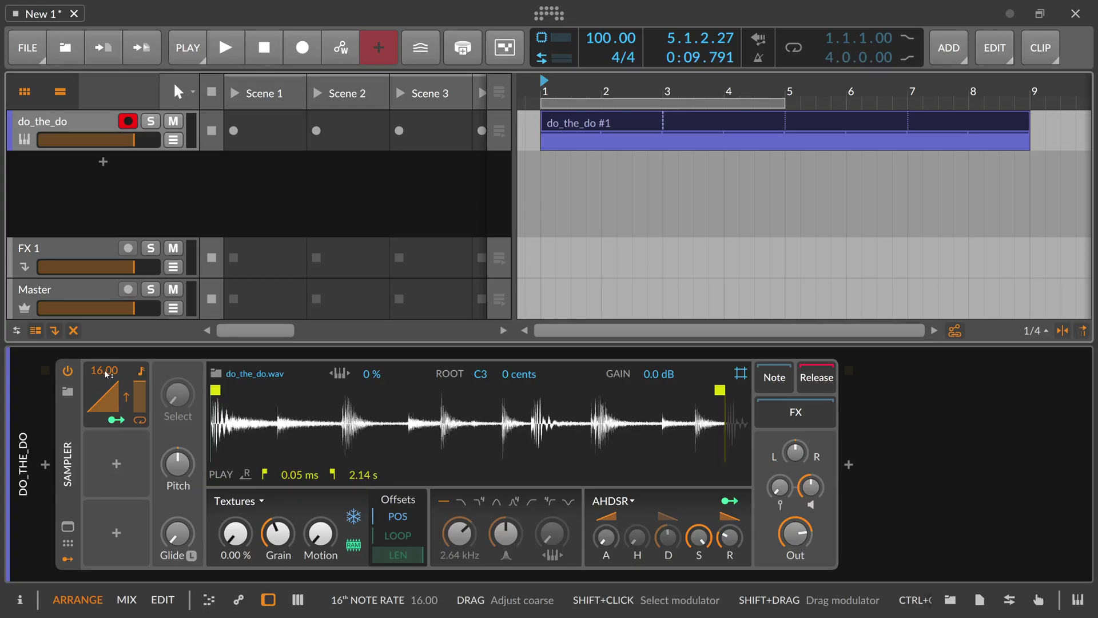
pyautogui.press('shift')
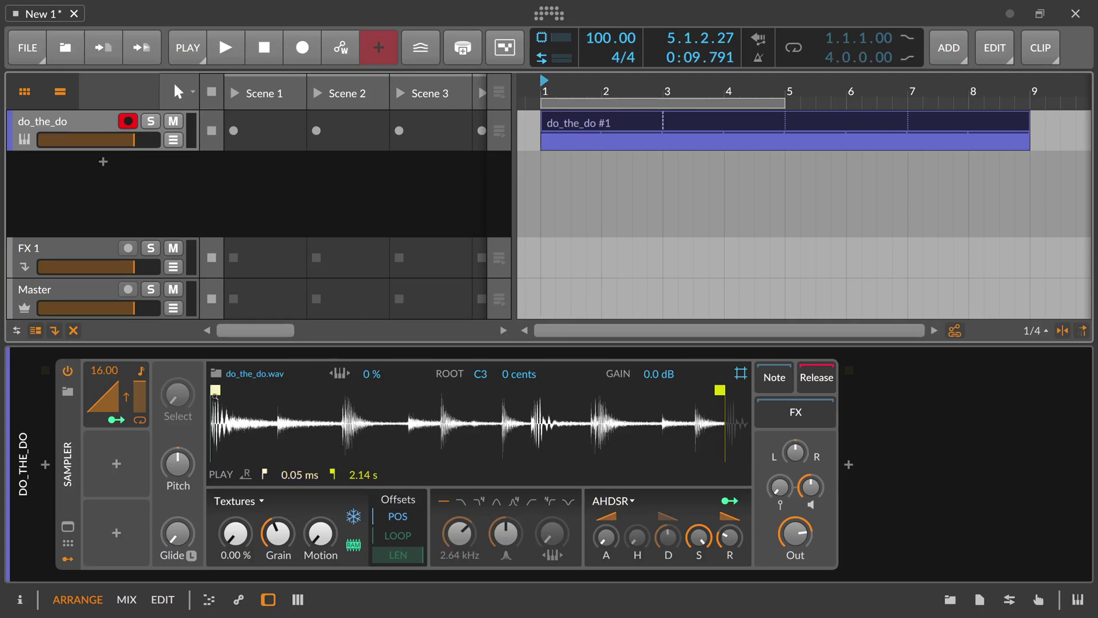
pyautogui.click(546, 137)
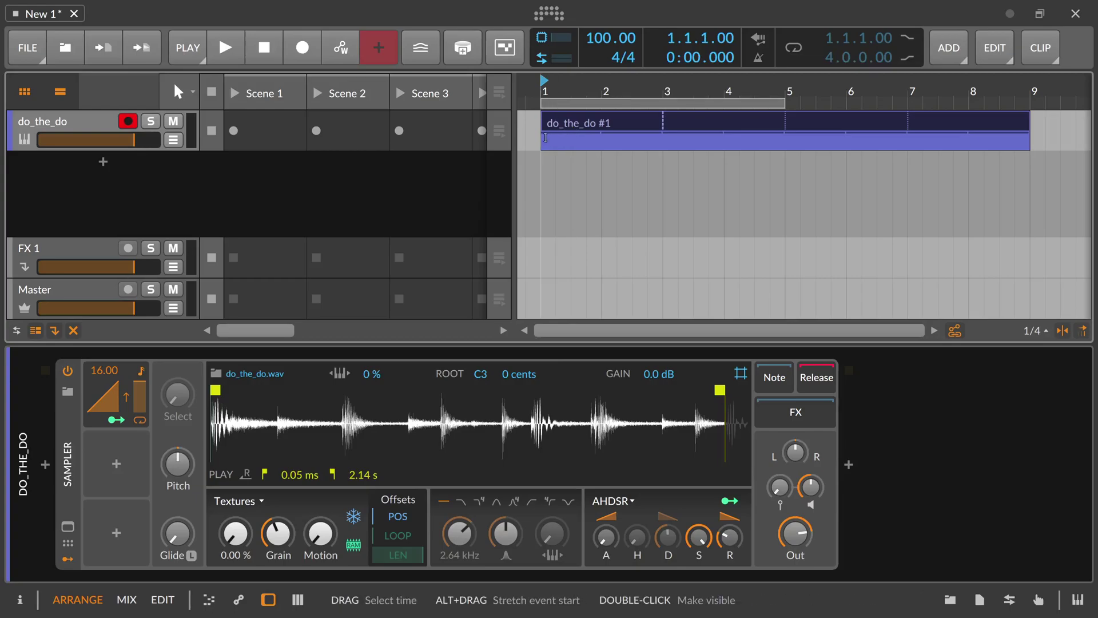